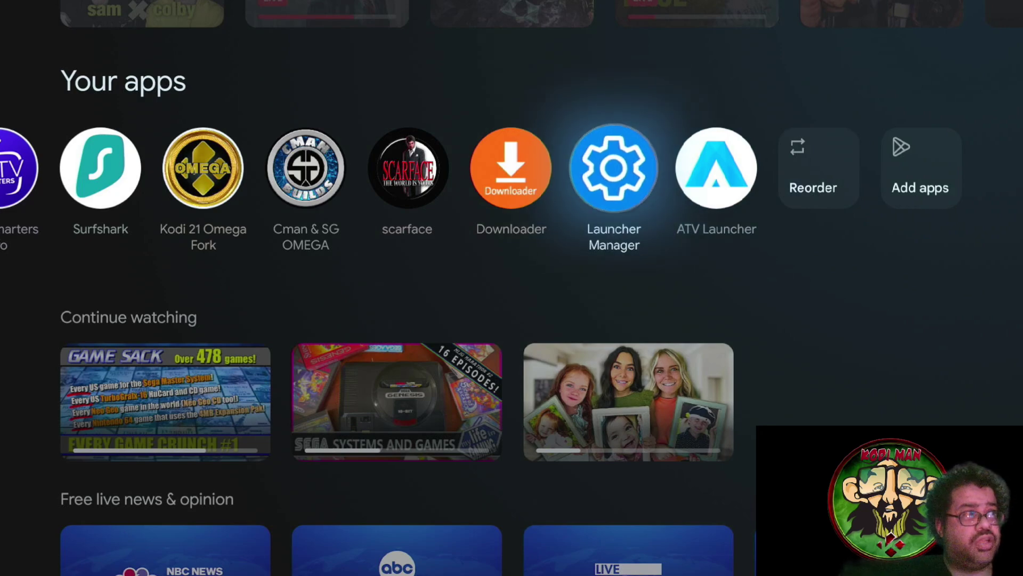
# In Launcher Manager, enable Custom Launcher so Current Launcher shows ATV Launcher, then launch it
pyautogui.press('Return')
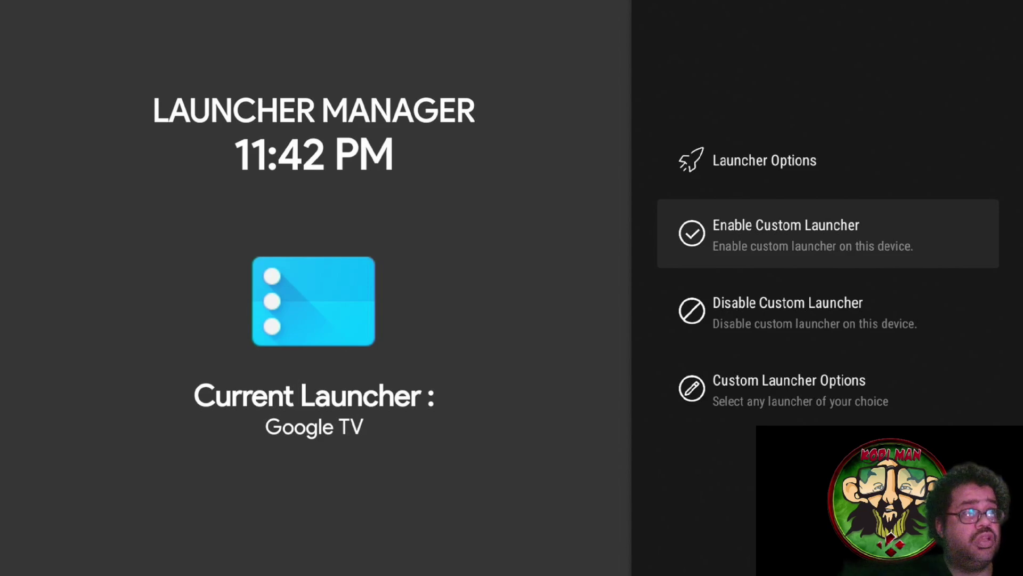
pyautogui.press('Down')
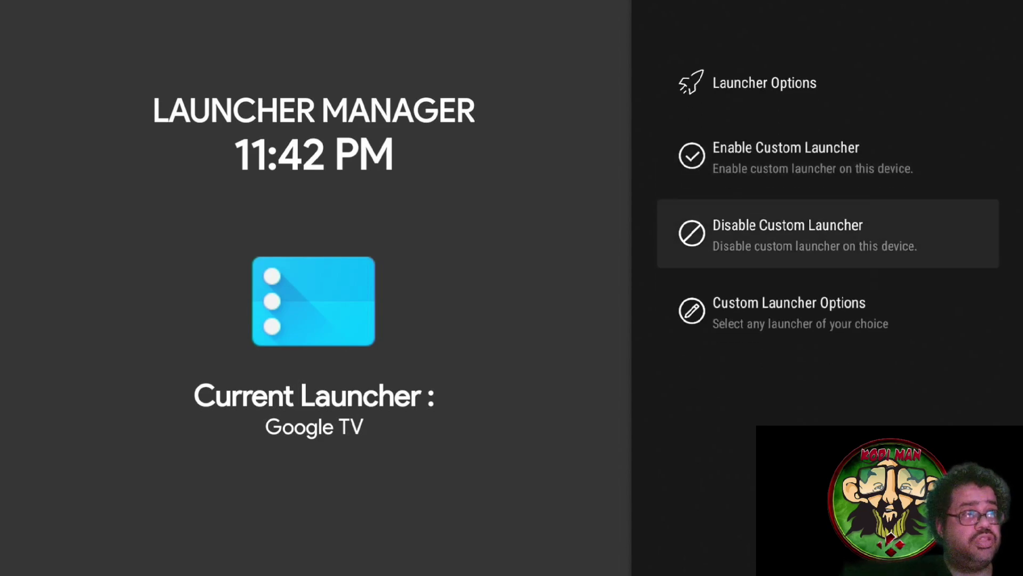
pyautogui.press('Down')
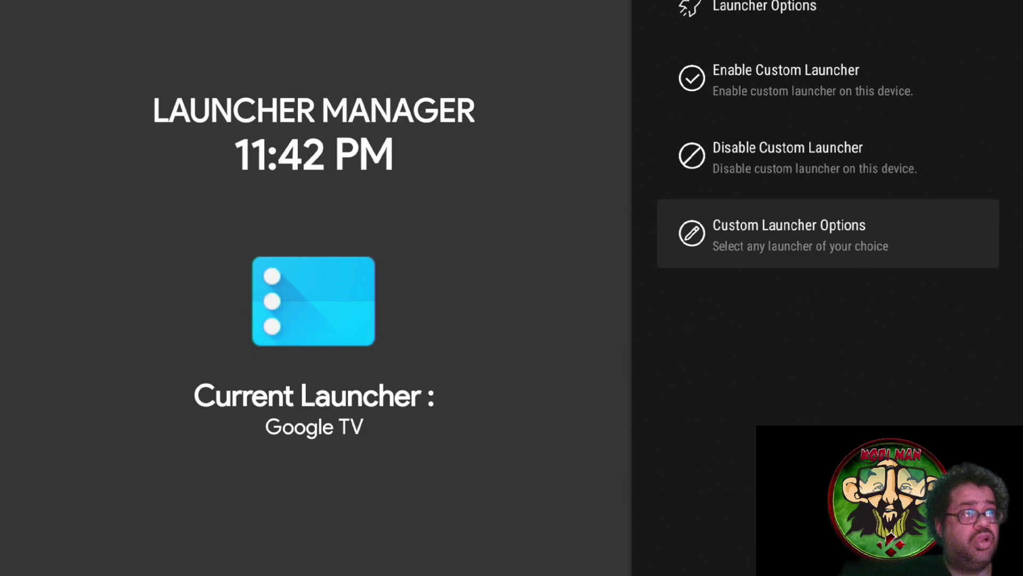
pyautogui.press('Up')
pyautogui.press('Up')
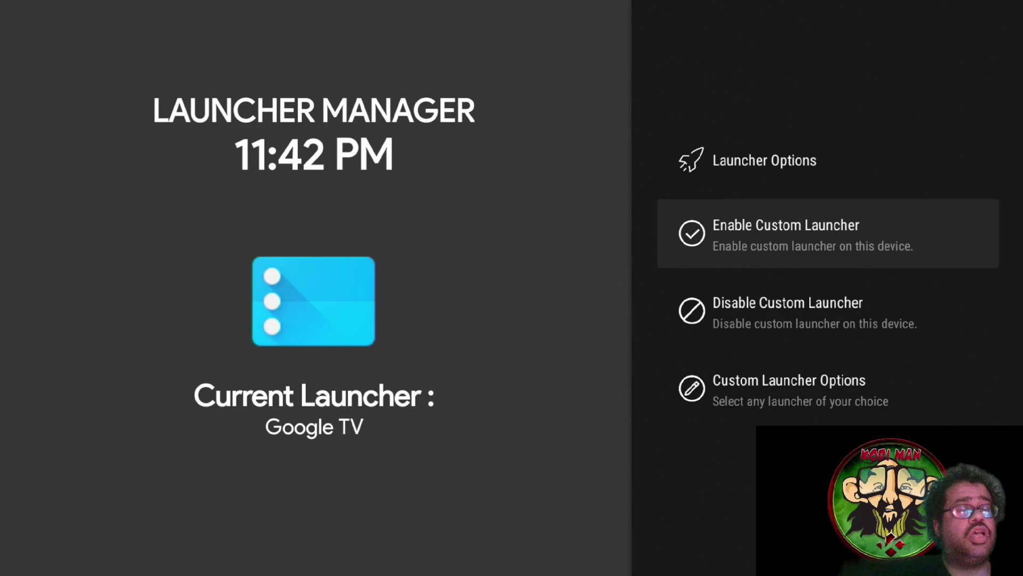
pyautogui.press('Return')
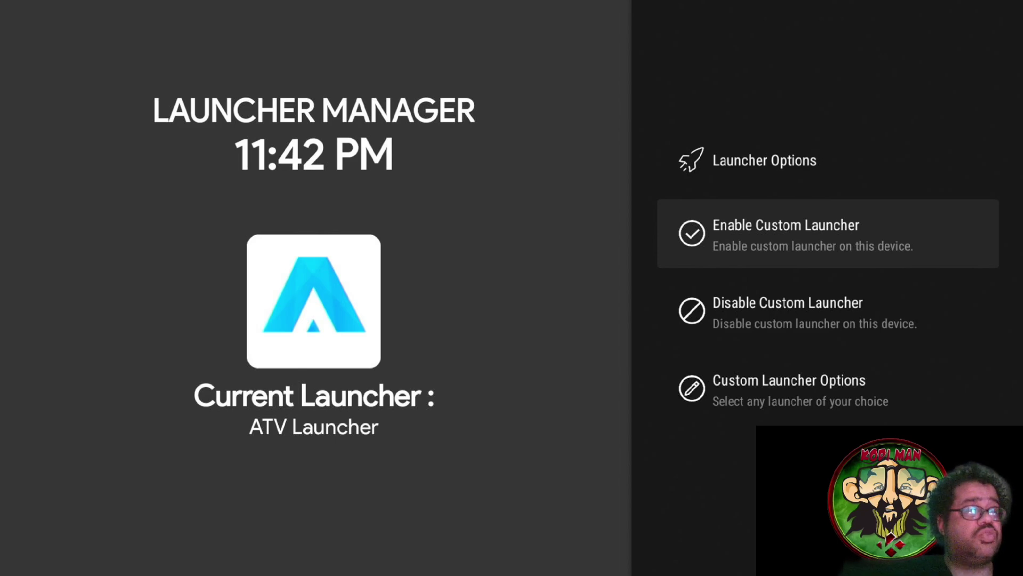
pyautogui.press('Return')
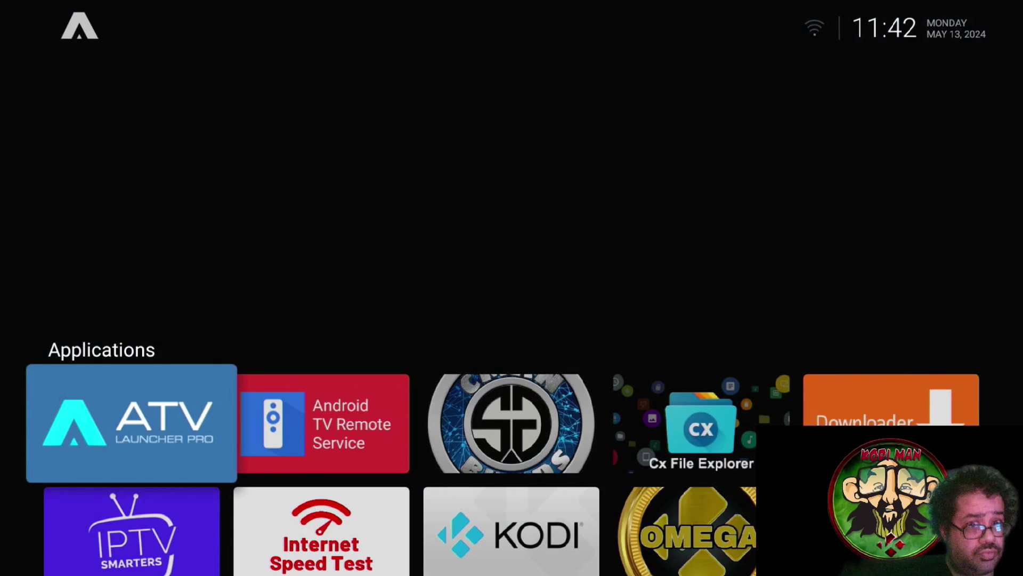
# Focus the ATV Launcher Pro tile on the home grid and bring up its Application Menu
pyautogui.press('Down')
pyautogui.press('Down')
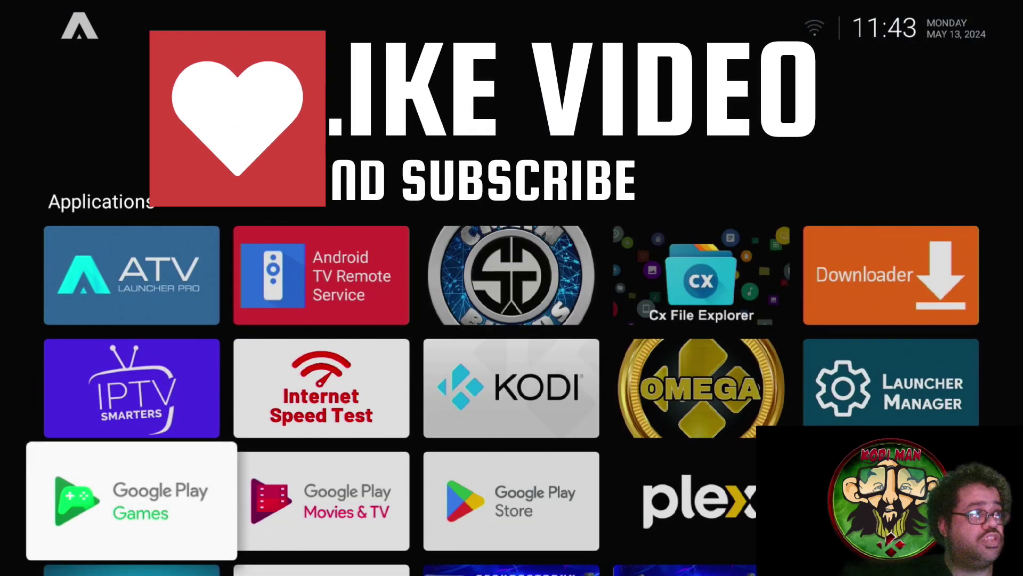
pyautogui.press('Right')
pyautogui.press('Up')
pyautogui.press('Up')
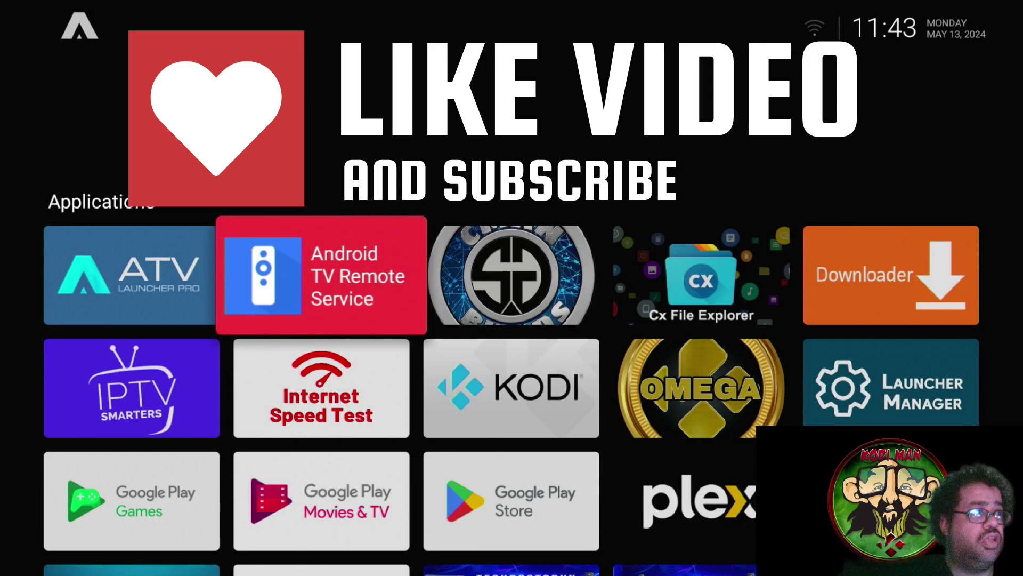
pyautogui.press('Left')
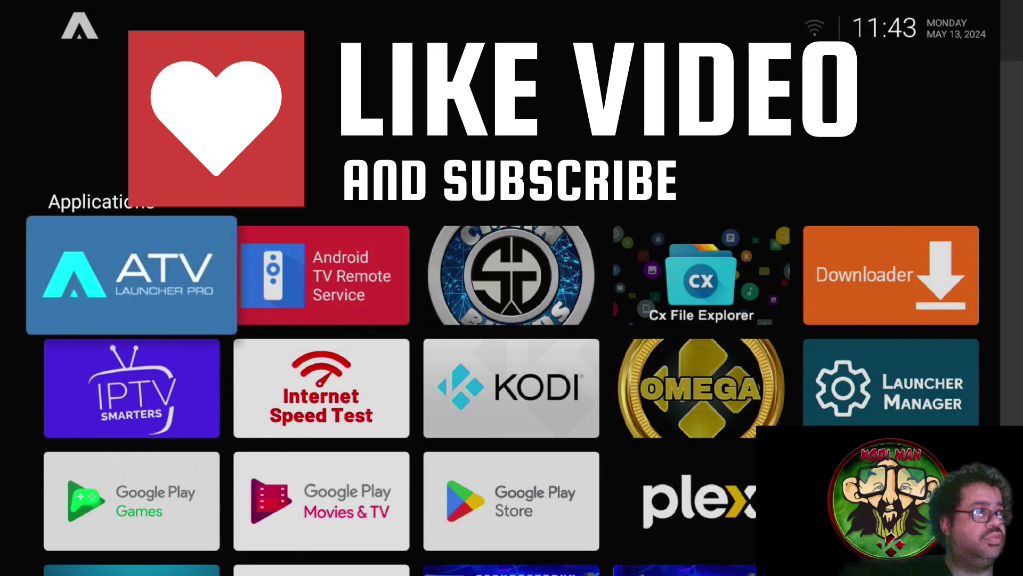
pyautogui.press('Menu')
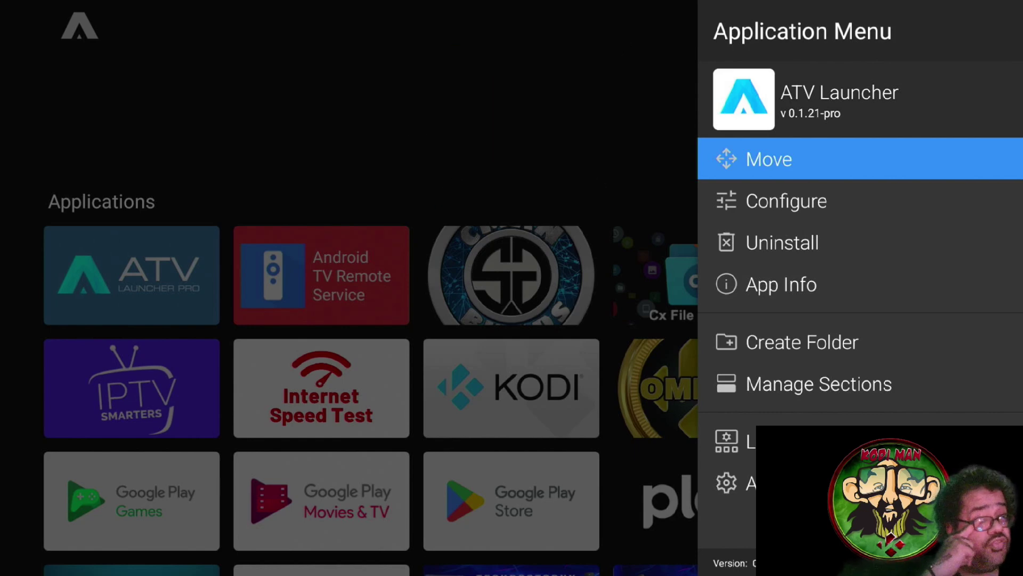
# Choose Manage Sections from the Application Menu to list the Widgets and Applications sections
pyautogui.press('Down')
pyautogui.press('Down')
pyautogui.press('Down')
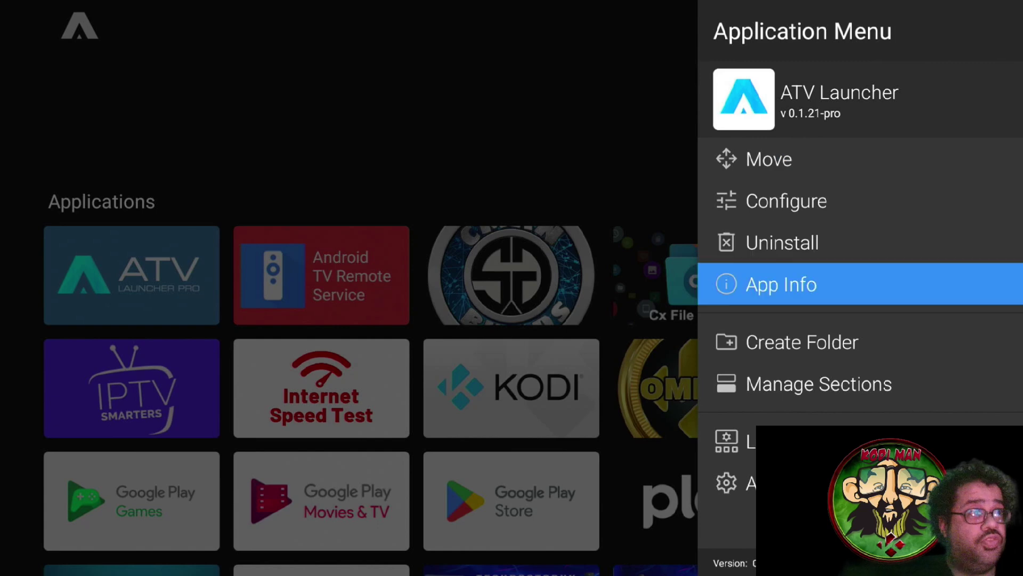
pyautogui.press('Down')
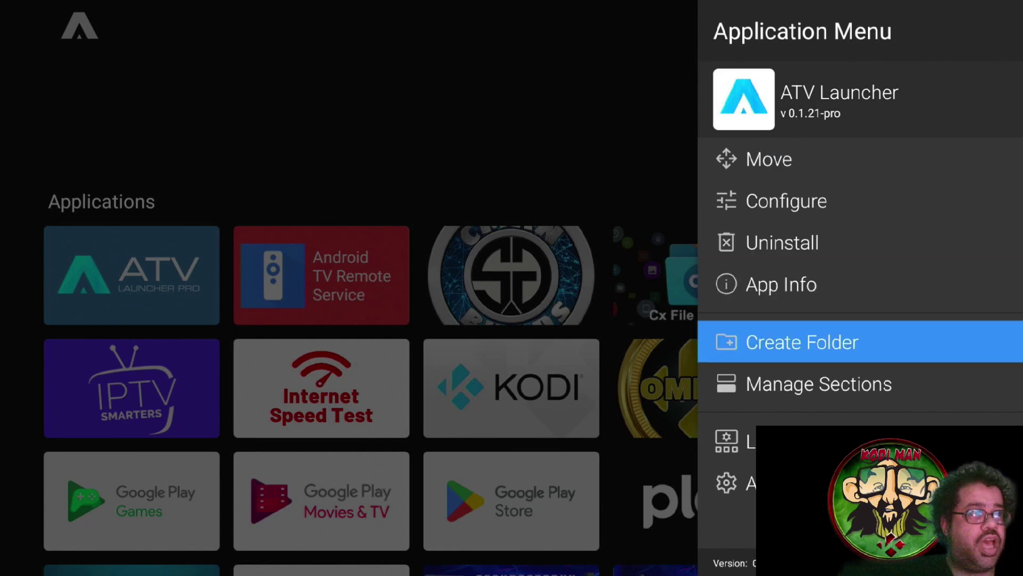
pyautogui.press('Down')
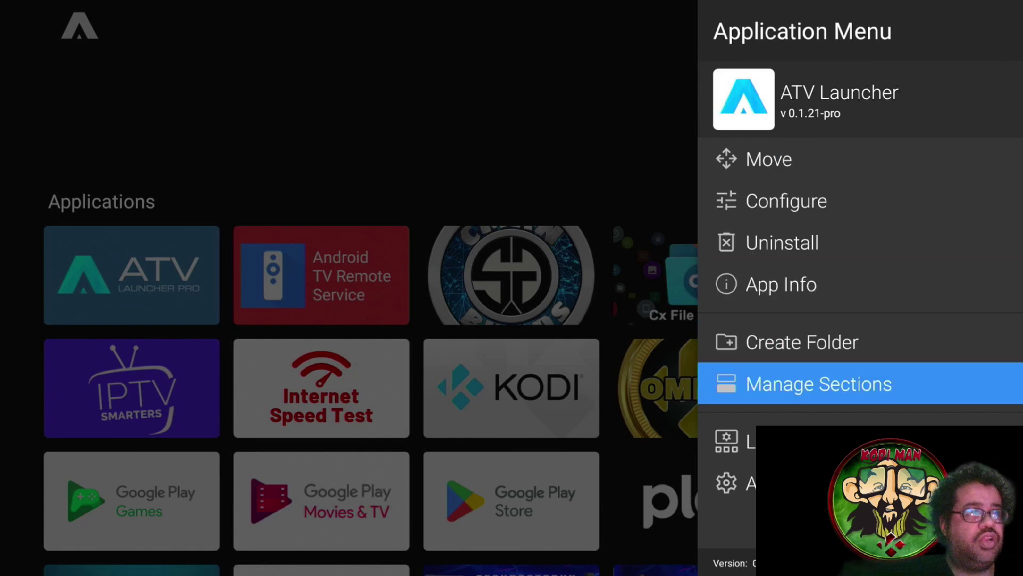
pyautogui.press('Down')
pyautogui.press('Down')
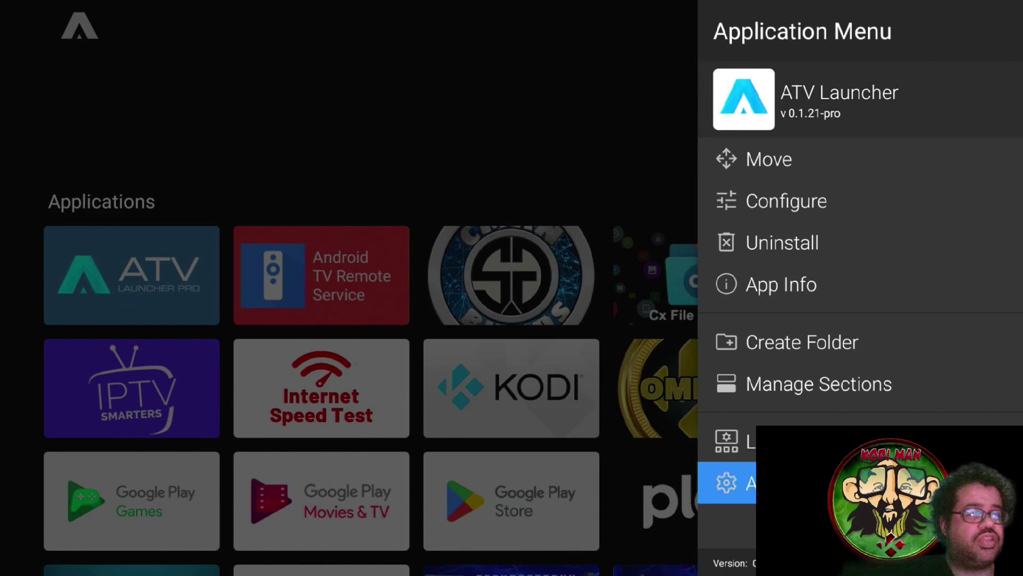
pyautogui.press('Up')
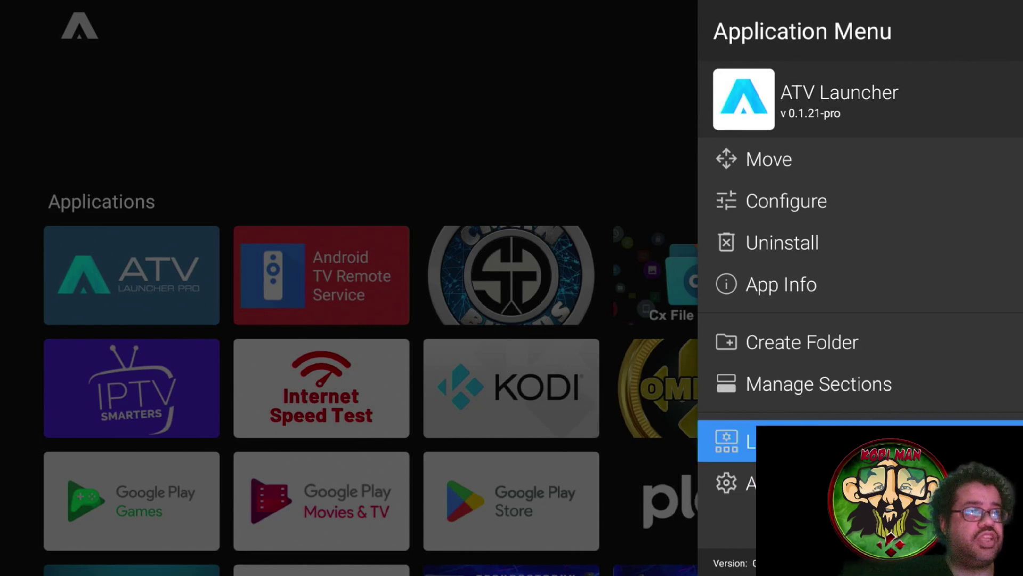
pyautogui.press('Down')
pyautogui.press('Up')
pyautogui.press('Up')
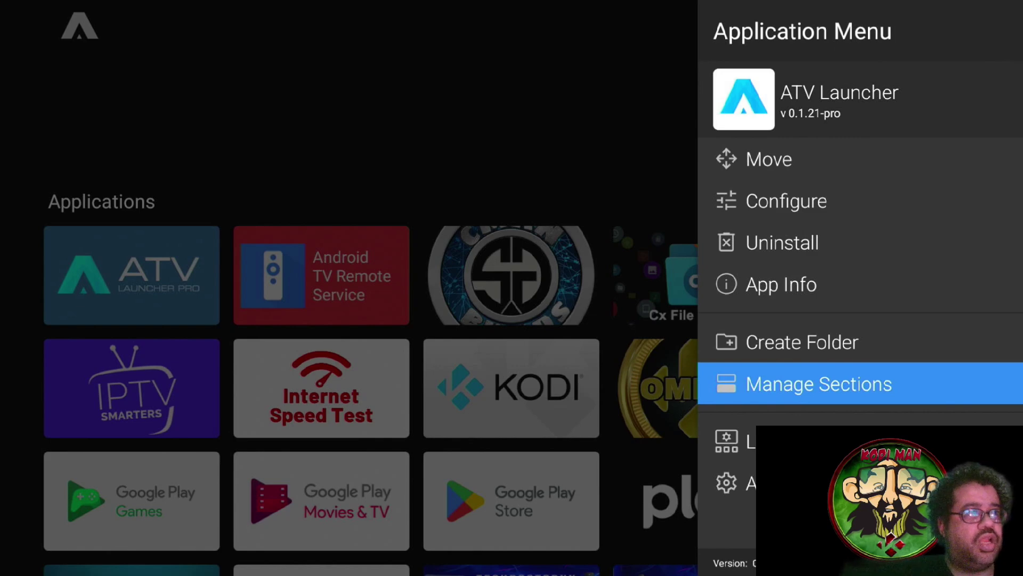
pyautogui.press('Return')
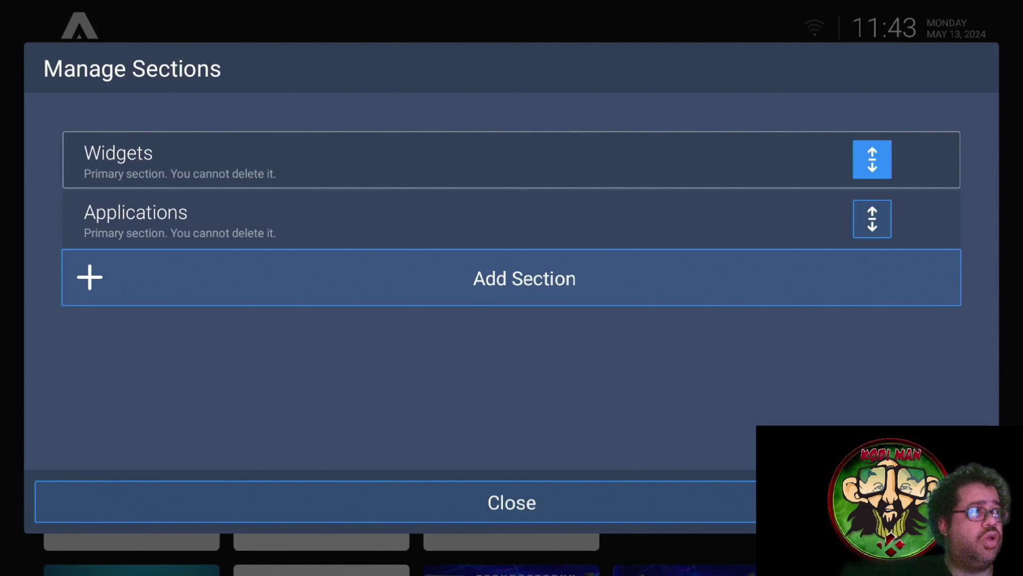
pyautogui.press('Down')
pyautogui.press('Down')
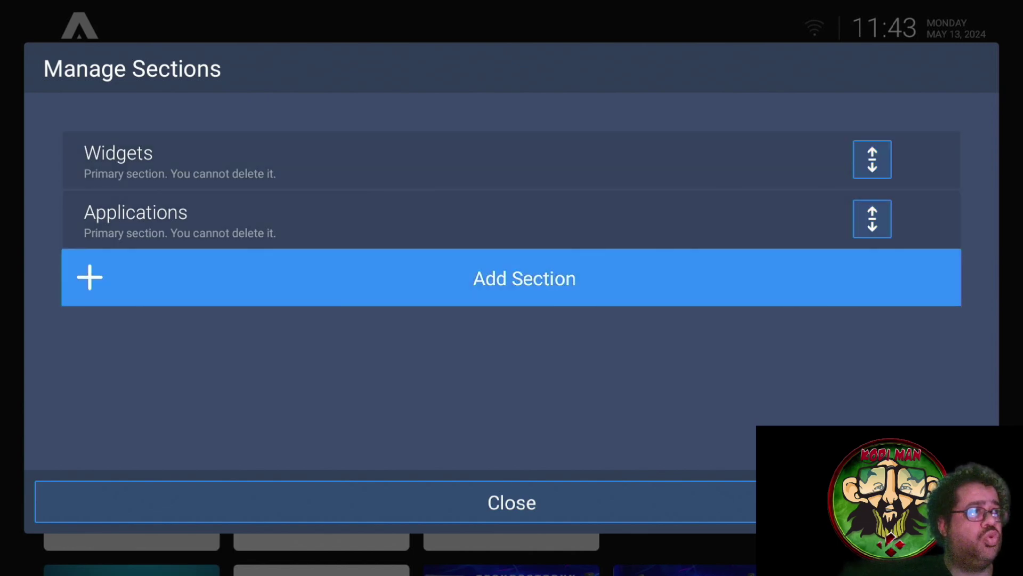
# Add a new home-screen section titled KODI BUILDS
pyautogui.press('Return')
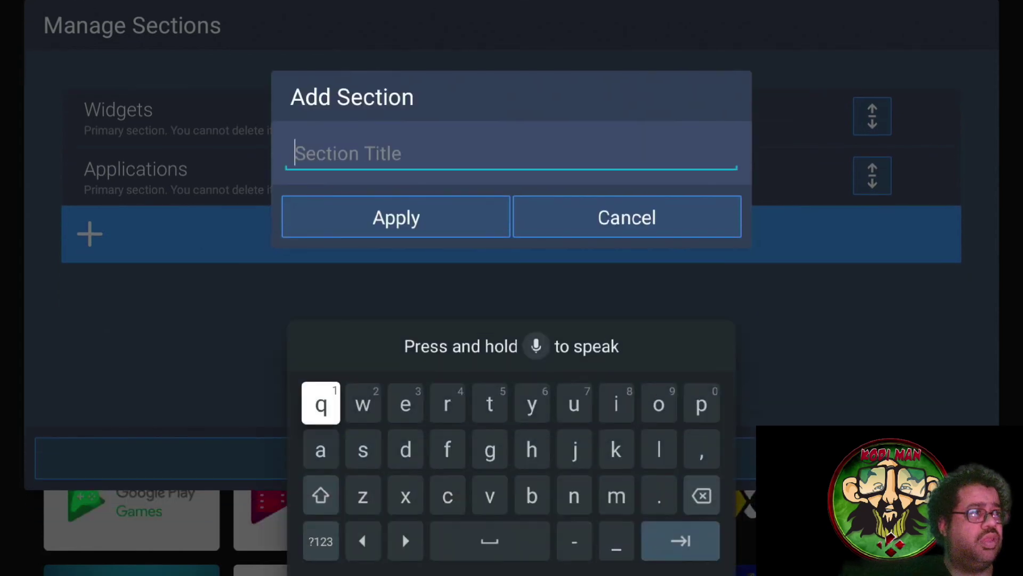
pyautogui.press('Right')
pyautogui.press('Right')
pyautogui.press('Right')
pyautogui.press('Right')
pyautogui.press('Right')
pyautogui.press('Left')
pyautogui.press('Left')
pyautogui.press('Left')
pyautogui.press('Left')
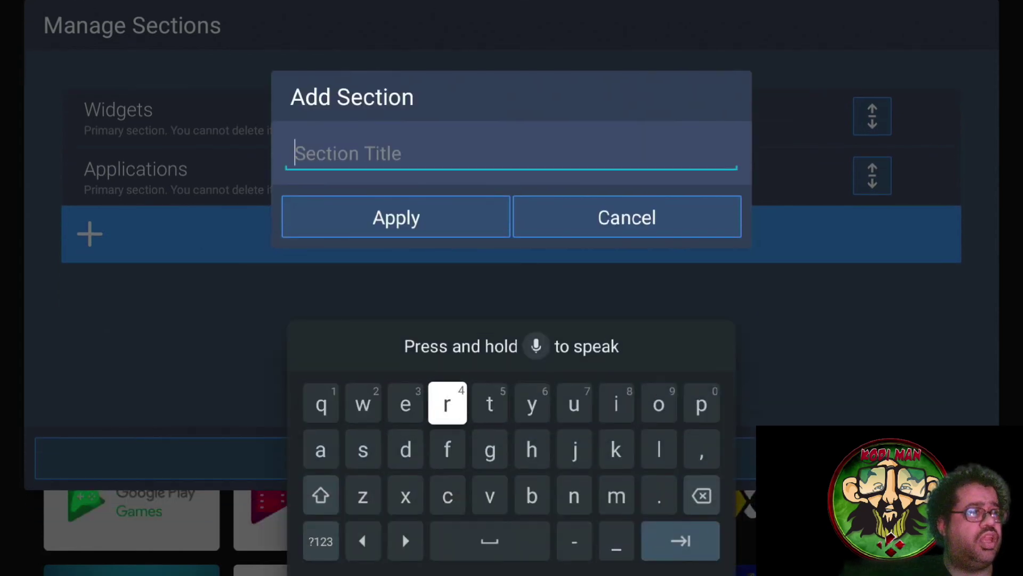
pyautogui.press('Down')
pyautogui.press('Down')
pyautogui.press('Left')
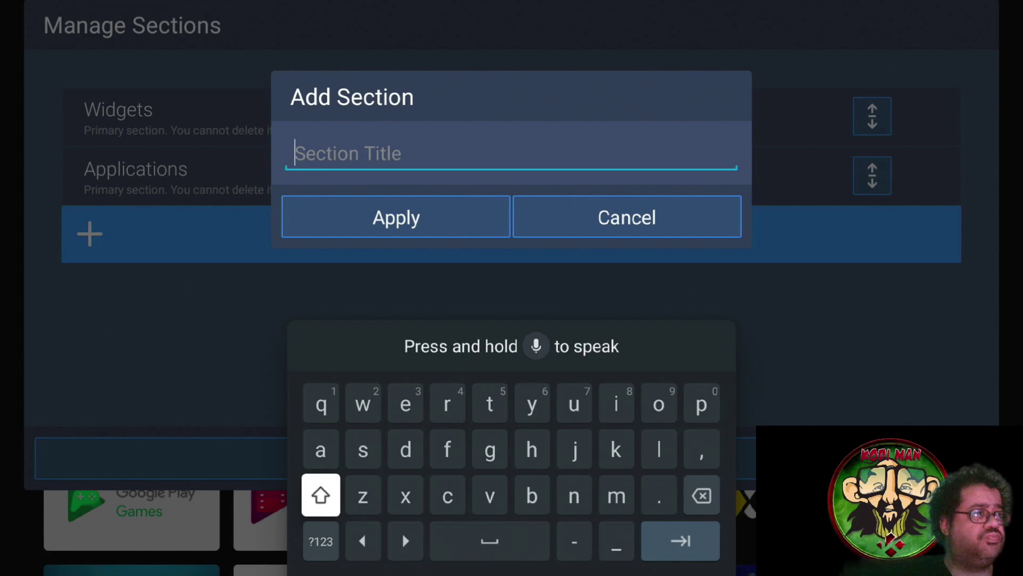
pyautogui.press('Return')
pyautogui.press('Up')
pyautogui.press('Right')
pyautogui.press('Right')
pyautogui.press('Right')
pyautogui.press('Right')
pyautogui.press('Right')
pyautogui.press('Right')
pyautogui.press('Right')
pyautogui.press('Return')
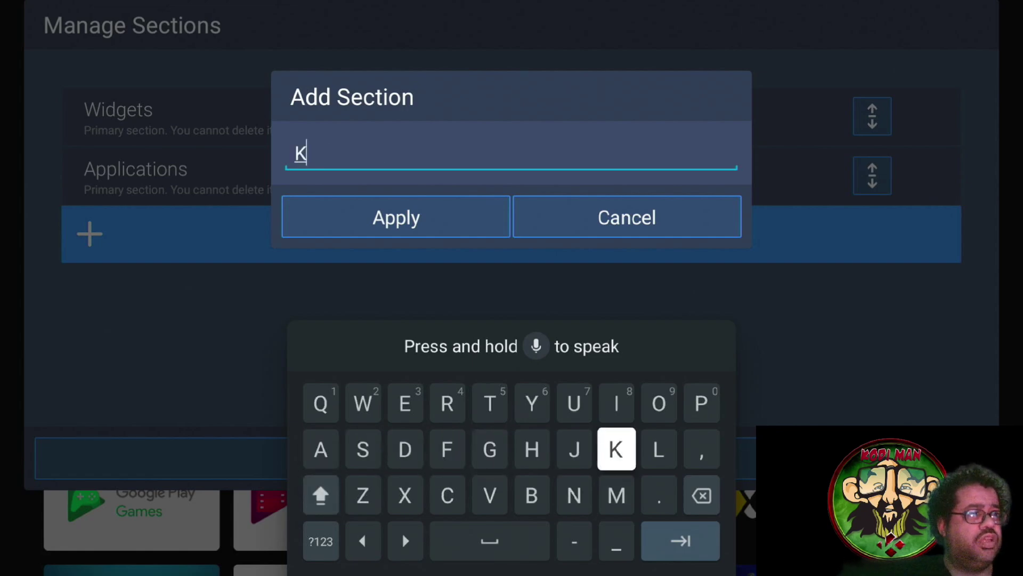
pyautogui.press('Up')
pyautogui.press('Right')
pyautogui.press('Return')
pyautogui.press('Left')
pyautogui.press('Left')
pyautogui.press('Left')
pyautogui.press('Left')
pyautogui.press('Left')
pyautogui.press('Left')
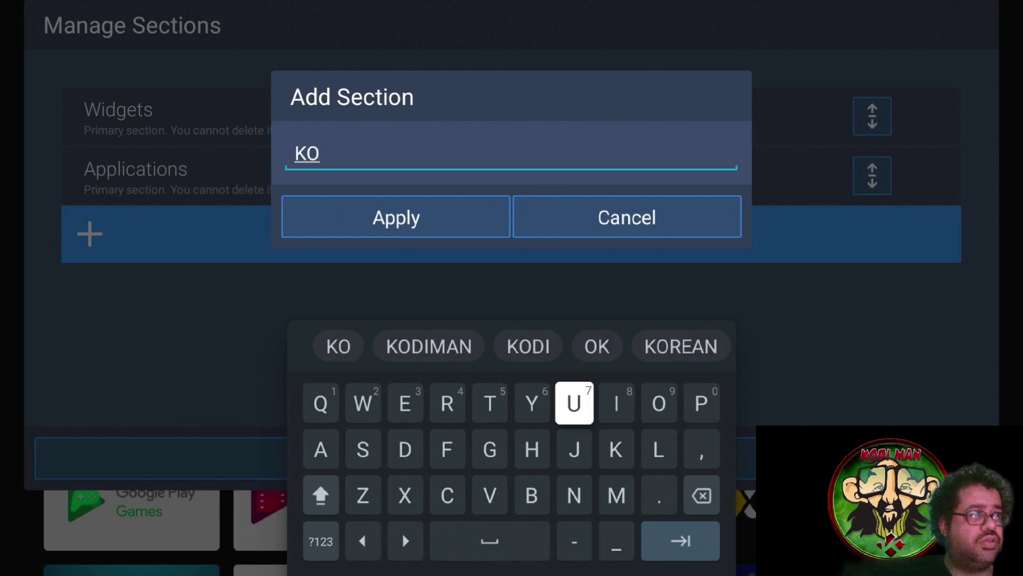
pyautogui.press('Up')
pyautogui.press('Right')
pyautogui.press('Right')
pyautogui.press('Right')
pyautogui.press('Left')
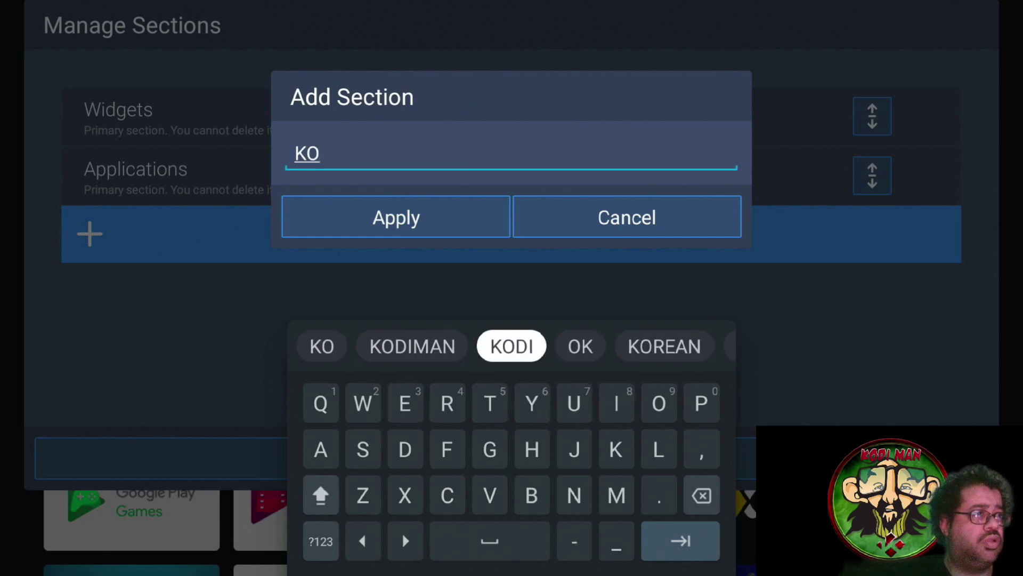
pyautogui.press('Return')
pyautogui.press('Down')
pyautogui.press('Down')
pyautogui.press('Right')
pyautogui.press('Right')
pyautogui.press('Down')
pyautogui.press('Right')
pyautogui.press('Return')
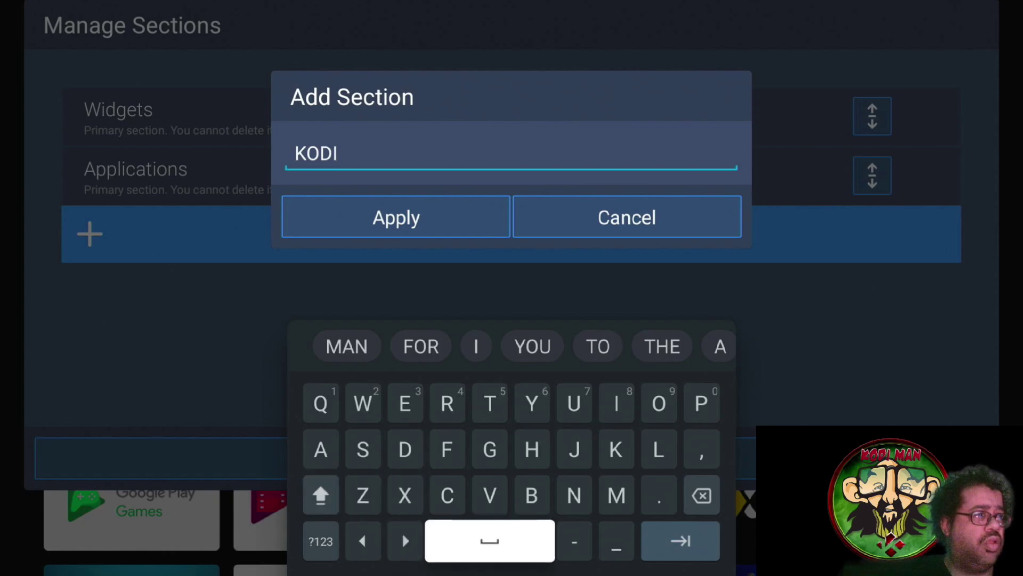
pyautogui.press('Up')
pyautogui.press('Right')
pyautogui.press('Return')
pyautogui.press('Up')
pyautogui.press('Up')
pyautogui.press('Right')
pyautogui.press('Return')
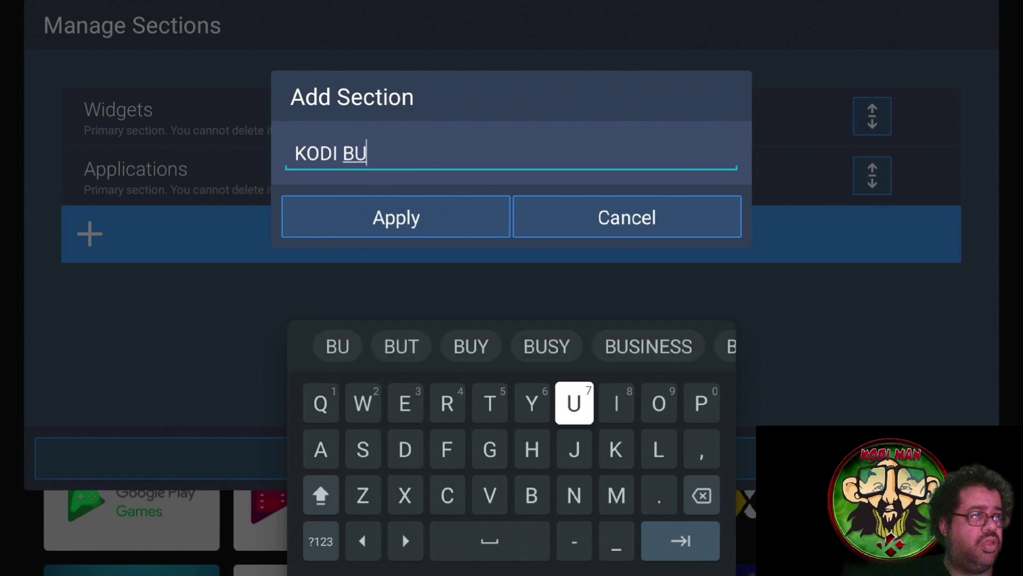
pyautogui.press('Right')
pyautogui.press('Return')
pyautogui.press('Right')
pyautogui.press('Down')
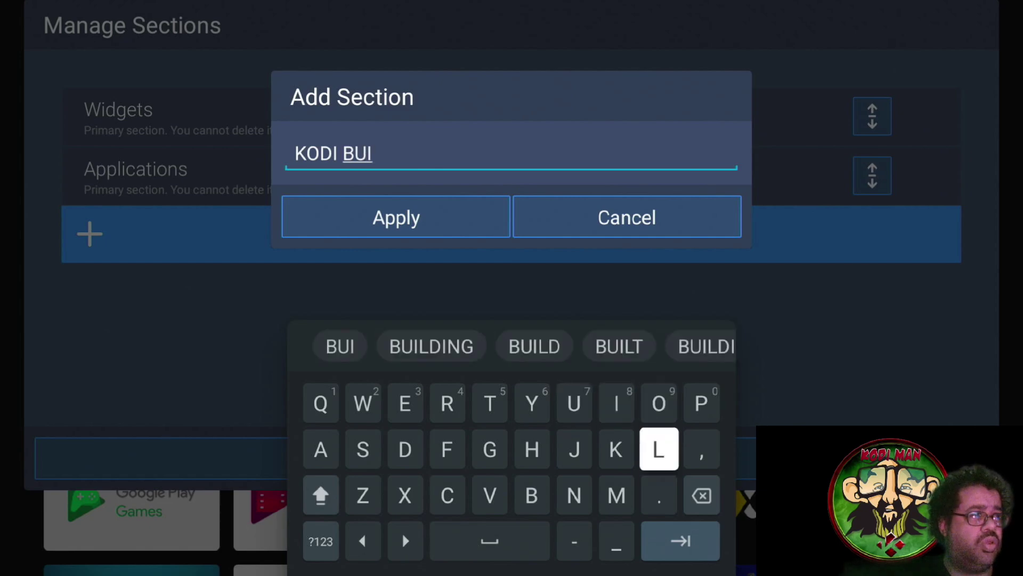
pyautogui.press('Return')
pyautogui.press('Left')
pyautogui.press('Left')
pyautogui.press('Left')
pyautogui.press('Left')
pyautogui.press('Left')
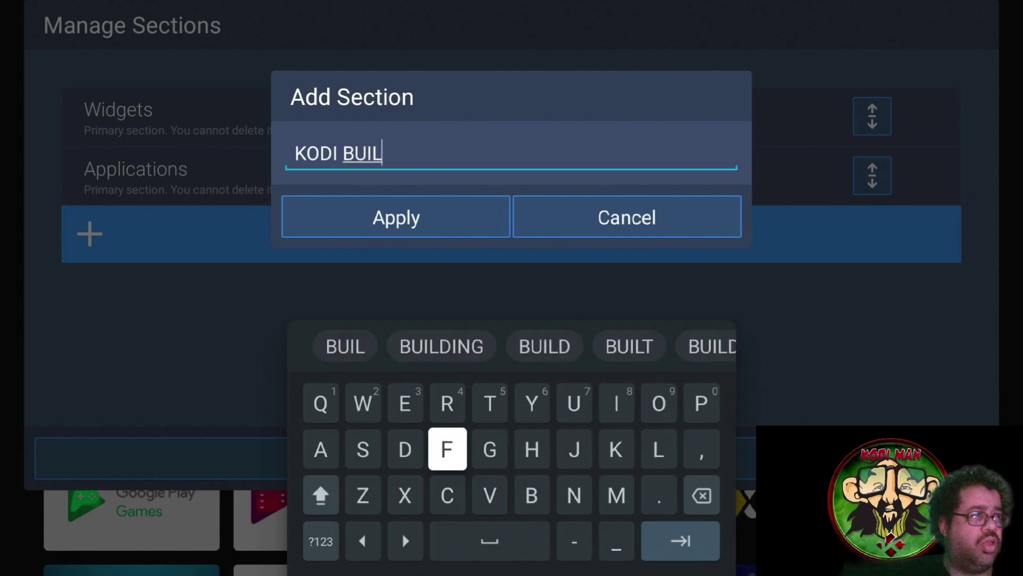
pyautogui.press('Left')
pyautogui.press('Return')
pyautogui.press('Left')
pyautogui.press('Return')
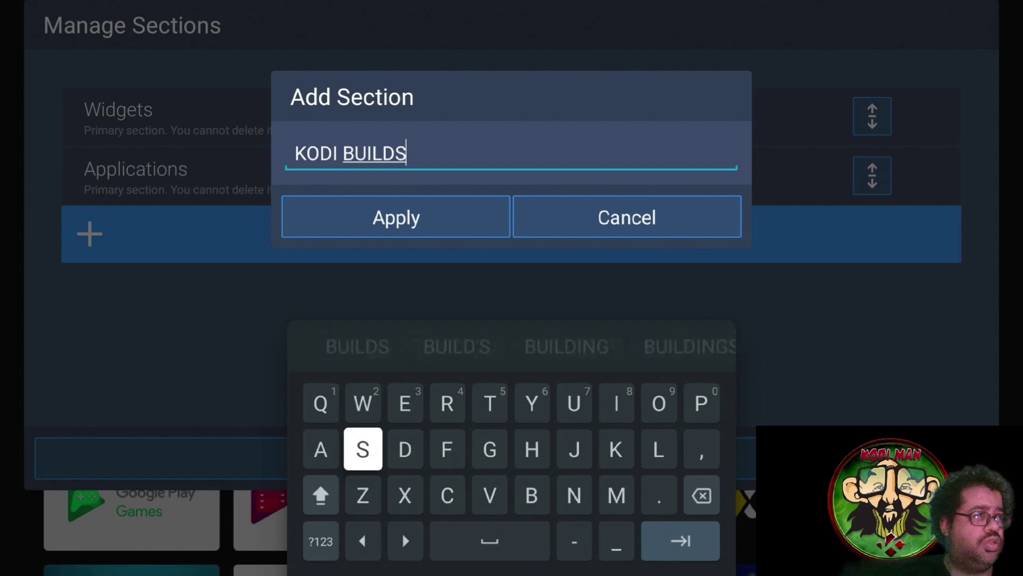
pyautogui.press('Escape')
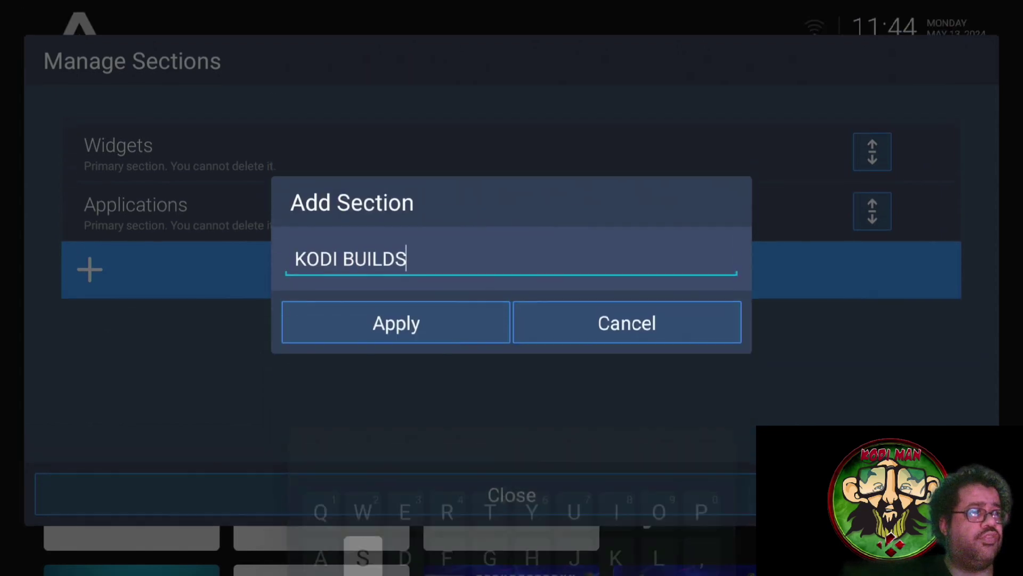
pyautogui.press('Down')
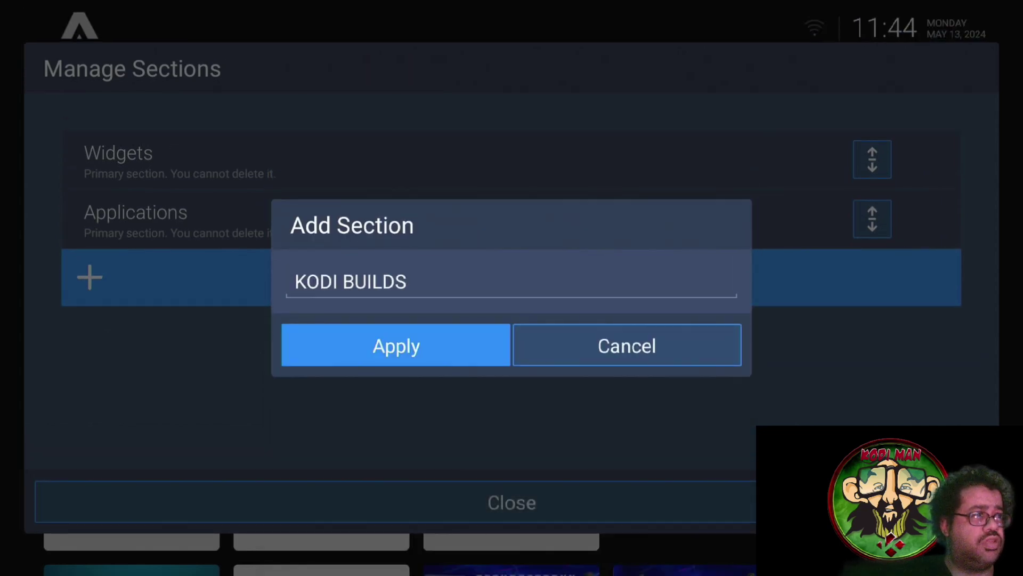
pyautogui.press('Return')
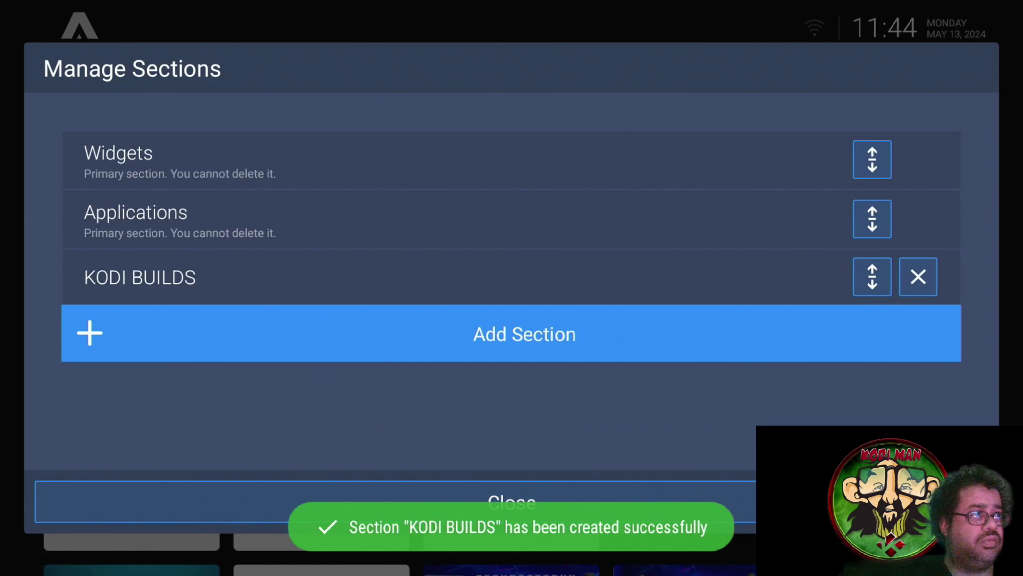
# Move KODI BUILDS to sit just below Widgets, above Applications, and close Manage Sections
pyautogui.press('Up')
pyautogui.press('Return')
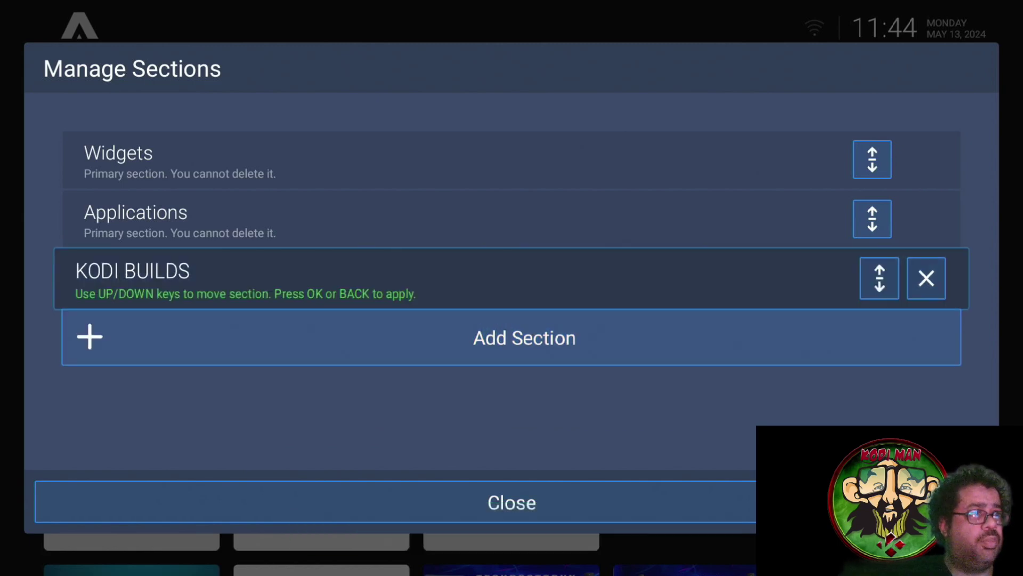
pyautogui.press('Up')
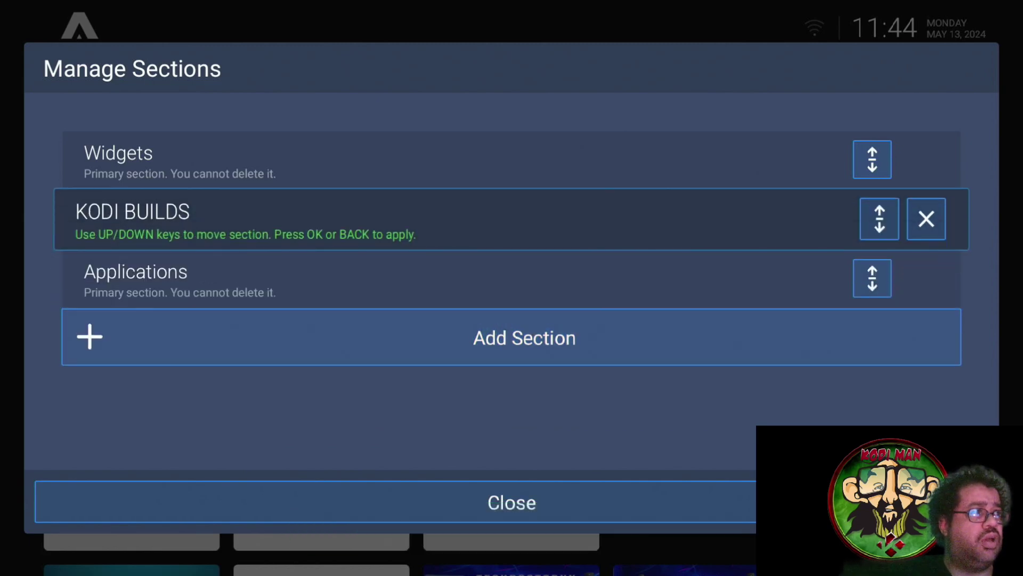
pyautogui.press('Down')
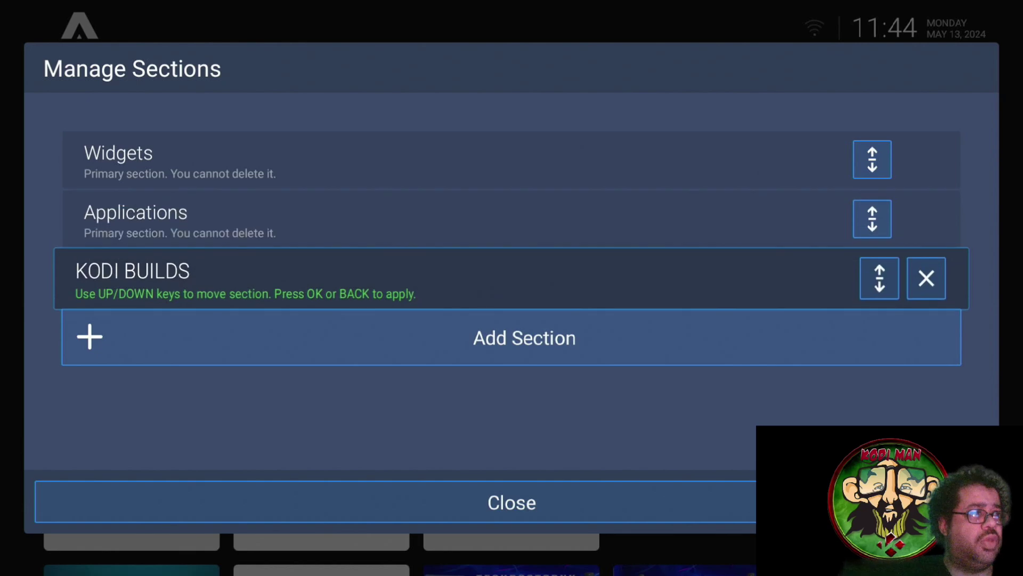
pyautogui.press('Up')
pyautogui.press('Up')
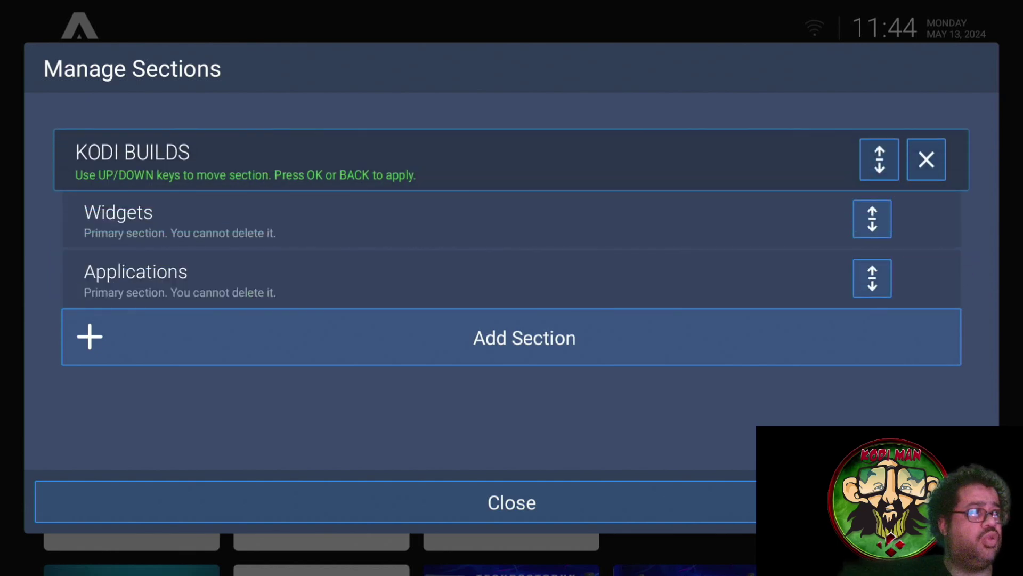
pyautogui.press('Down')
pyautogui.press('Return')
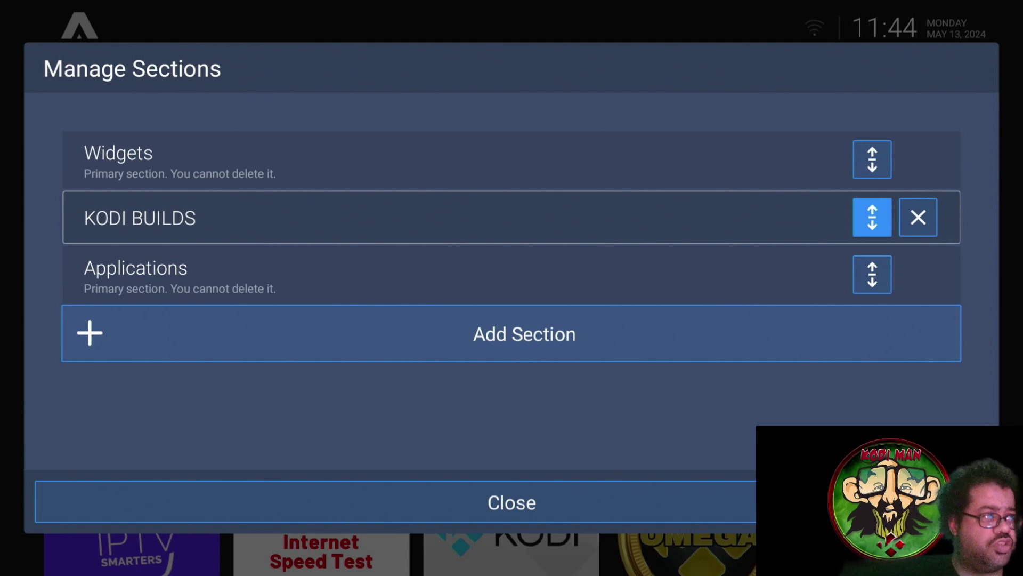
pyautogui.press('Escape')
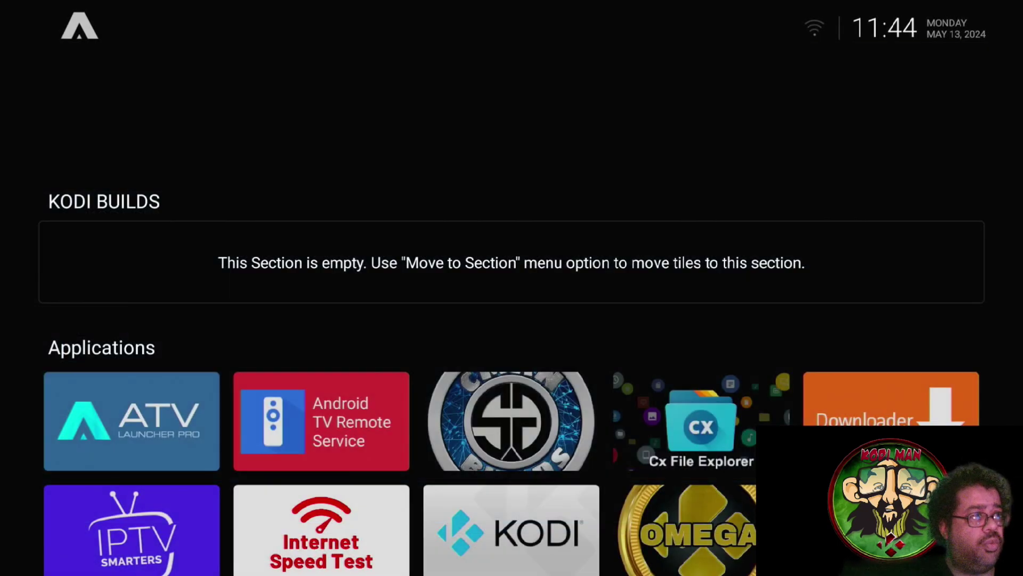
# Use Move to Section to send the Cman & SG OMEGA tile to KODI BUILDS
pyautogui.press('Down')
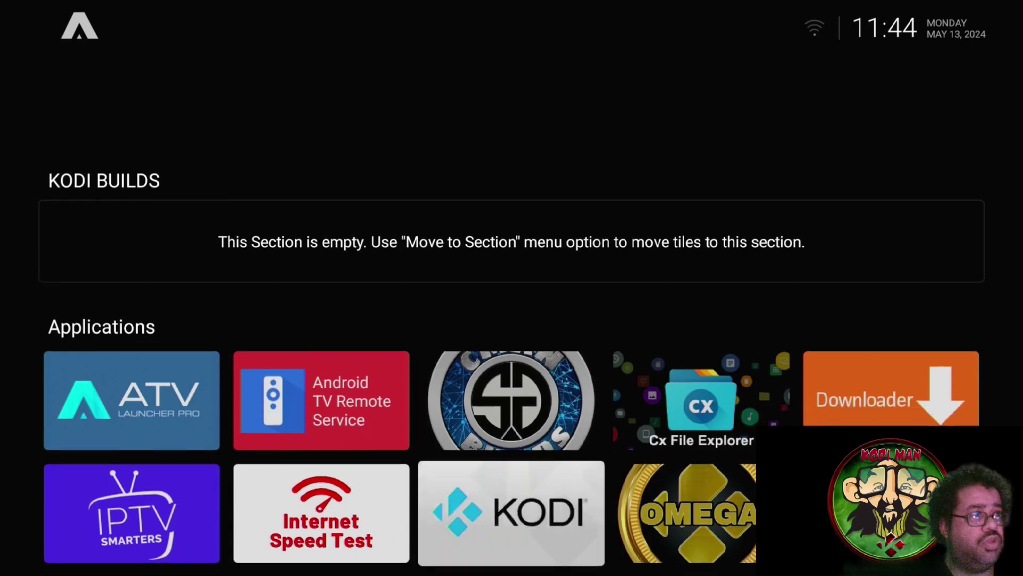
pyautogui.press('Right')
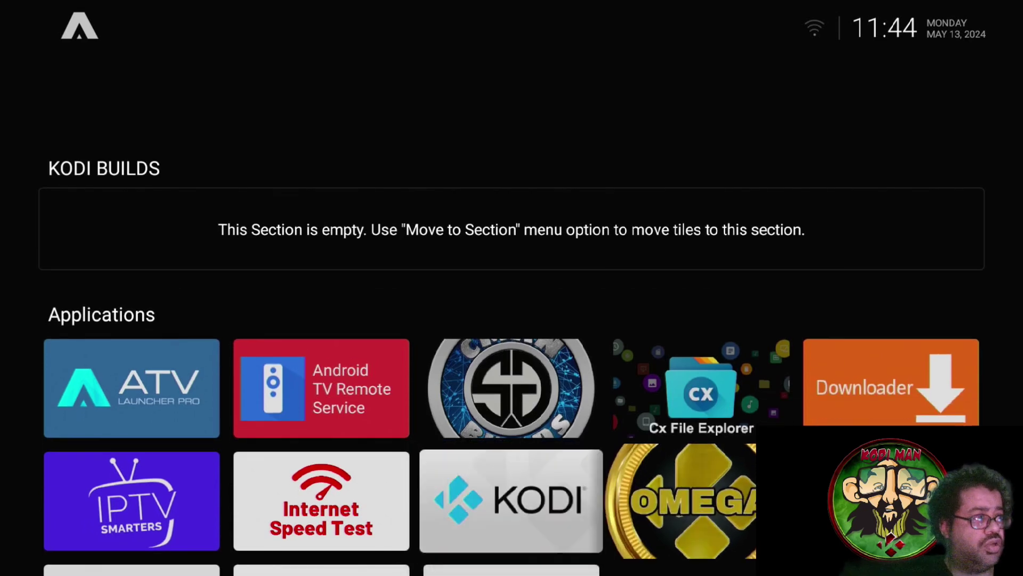
pyautogui.press('Up')
pyautogui.press('Left')
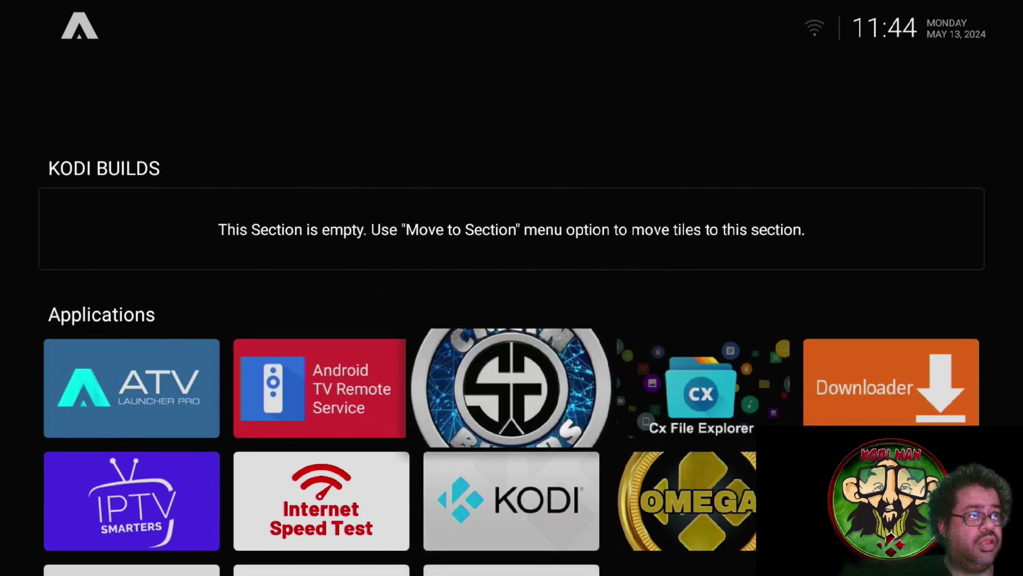
pyautogui.press('Menu')
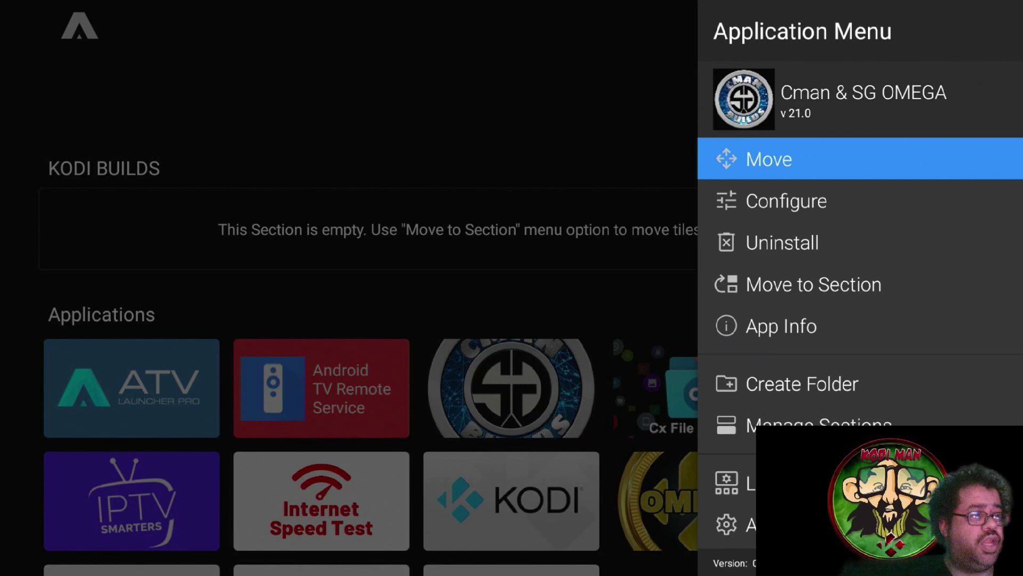
pyautogui.press('Down')
pyautogui.press('Down')
pyautogui.press('Down')
pyautogui.press('Down')
pyautogui.press('Down')
pyautogui.press('Down')
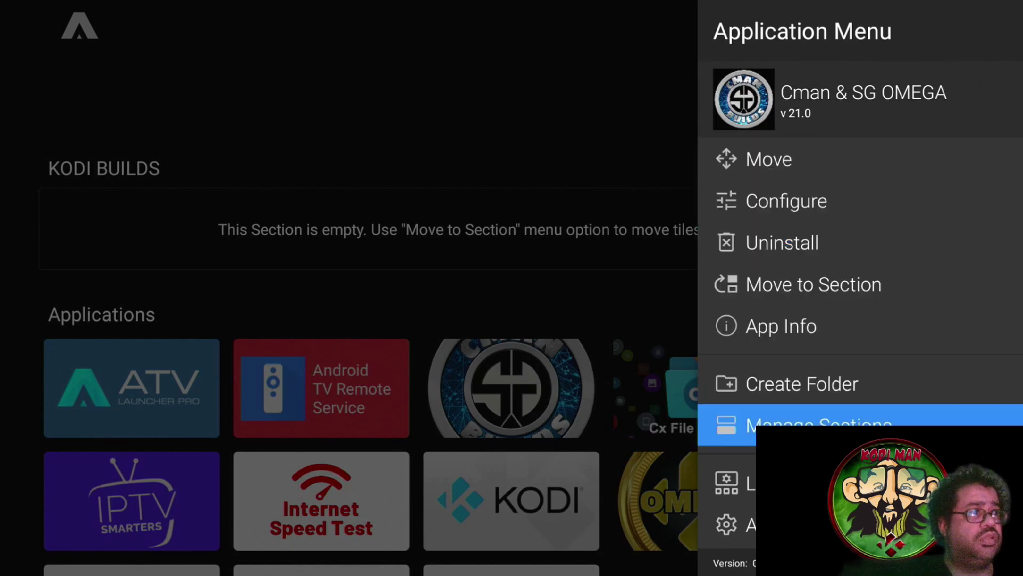
pyautogui.press('Up')
pyautogui.press('Up')
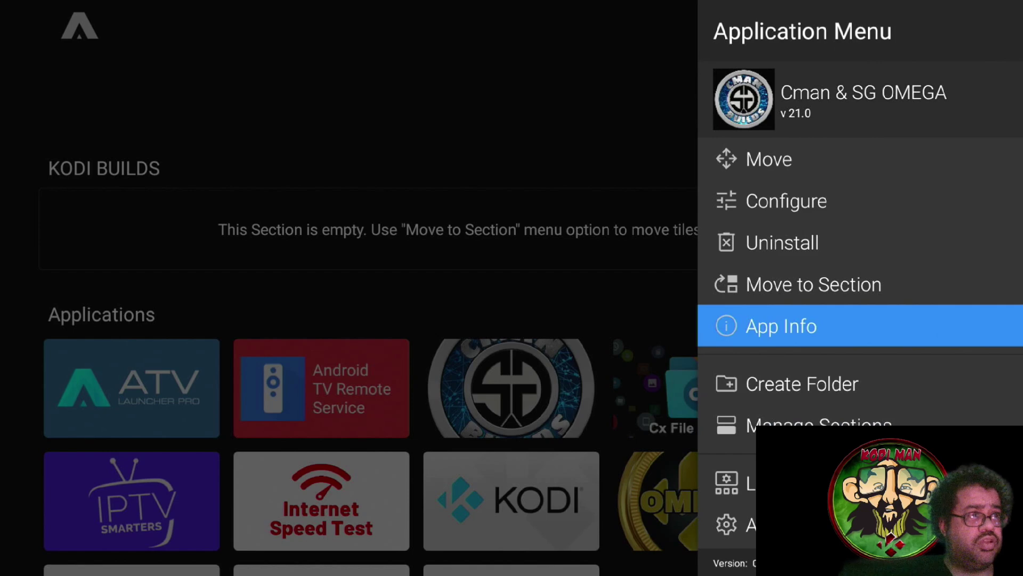
pyautogui.press('Down')
pyautogui.press('Down')
pyautogui.press('Up')
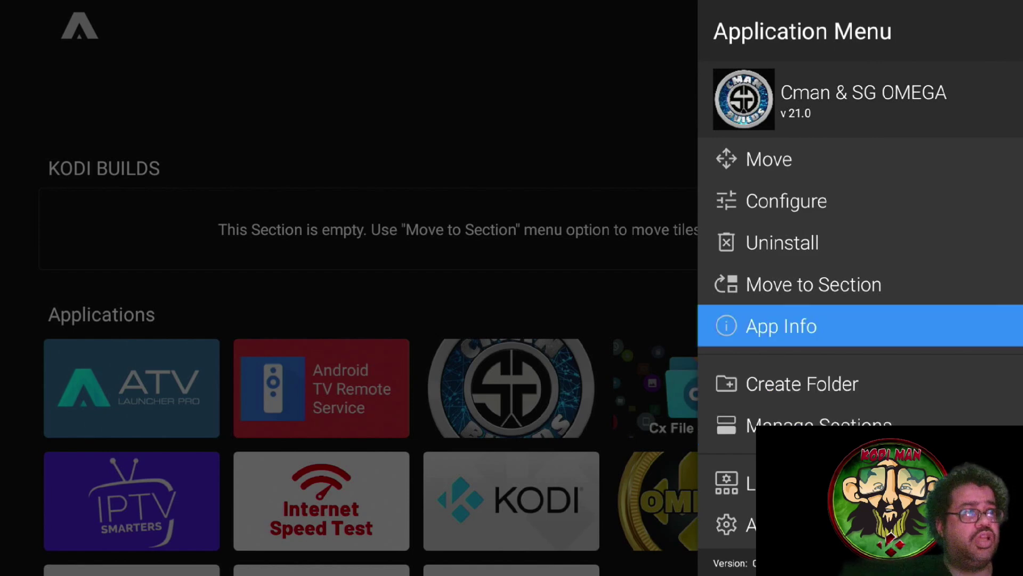
pyautogui.press('Up')
pyautogui.press('Return')
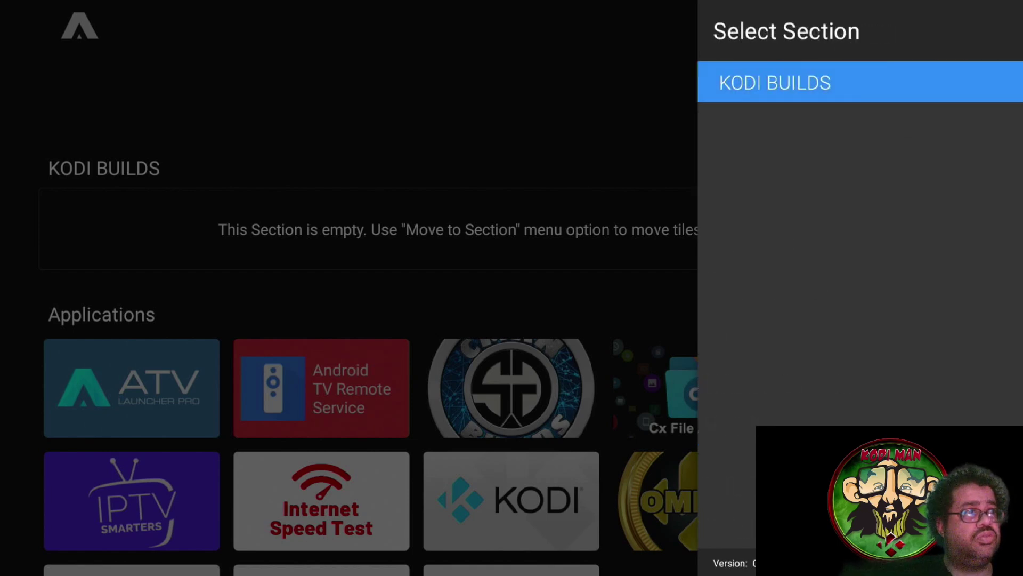
pyautogui.press('Return')
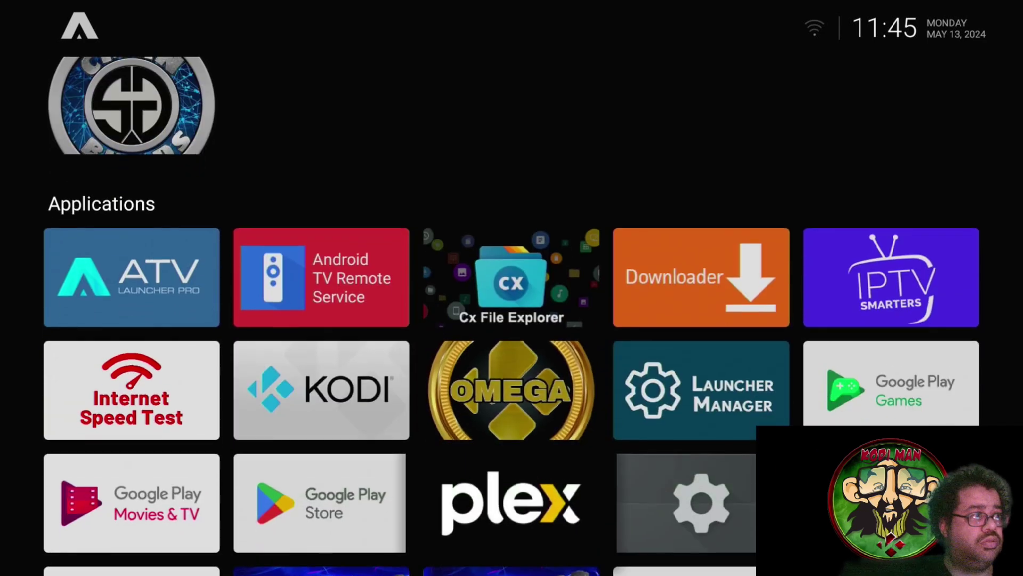
# Move the Kodi 21 Omega Fork and Kodi tiles into the KODI BUILDS section
pyautogui.press('Up')
pyautogui.press('Return')
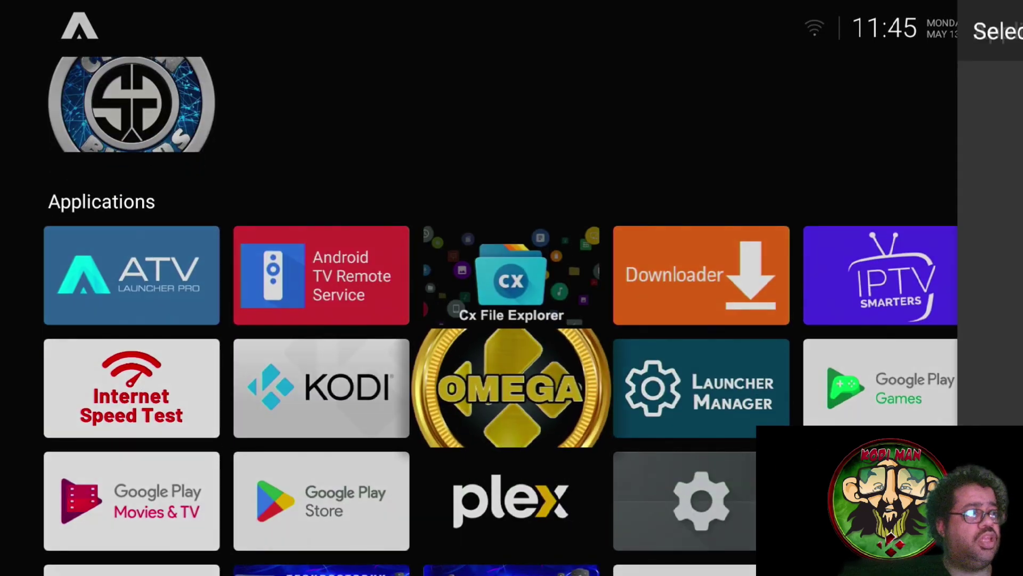
pyautogui.press('Down')
pyautogui.press('Down')
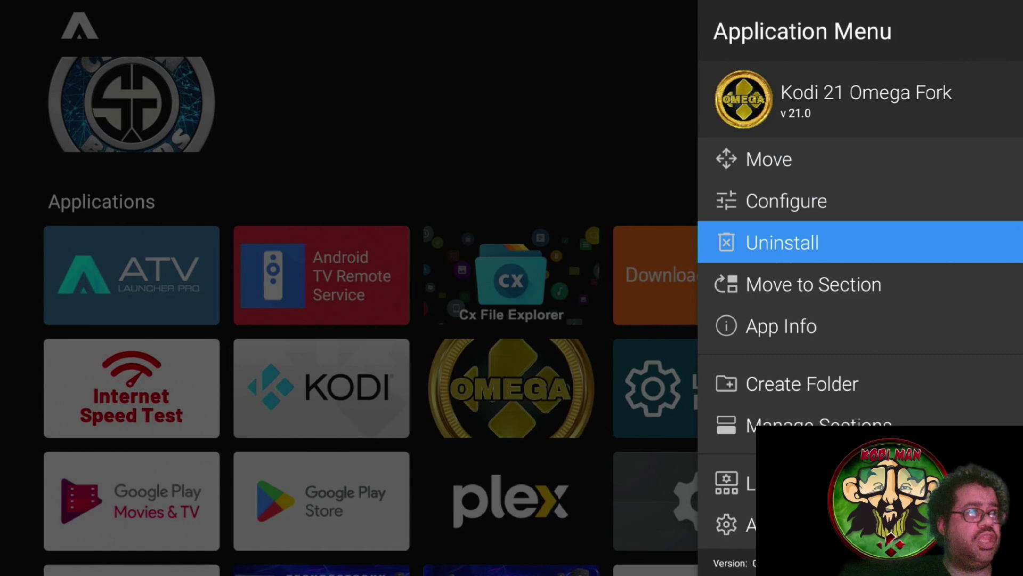
pyautogui.press('Down')
pyautogui.press('Return')
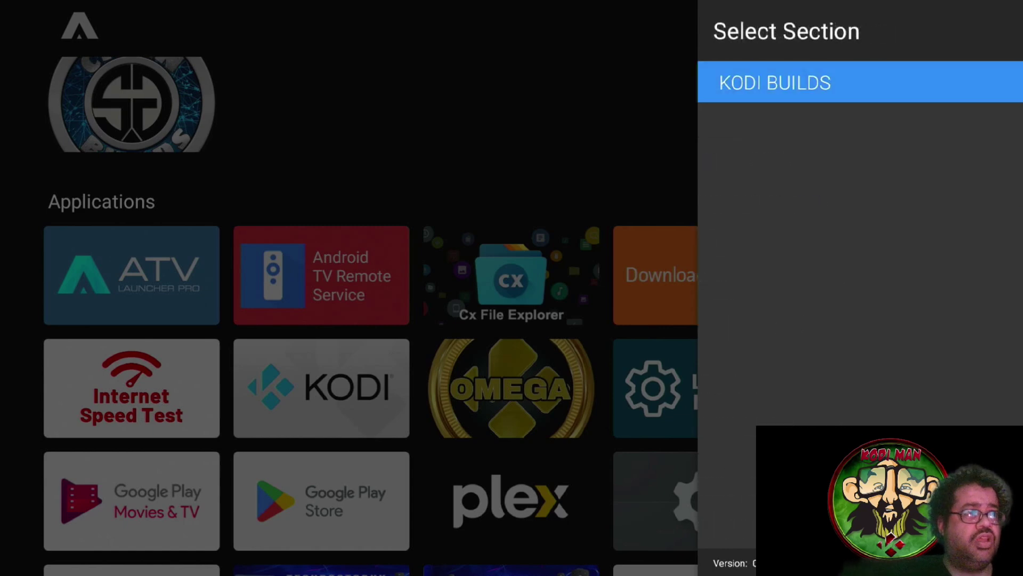
pyautogui.press('Return')
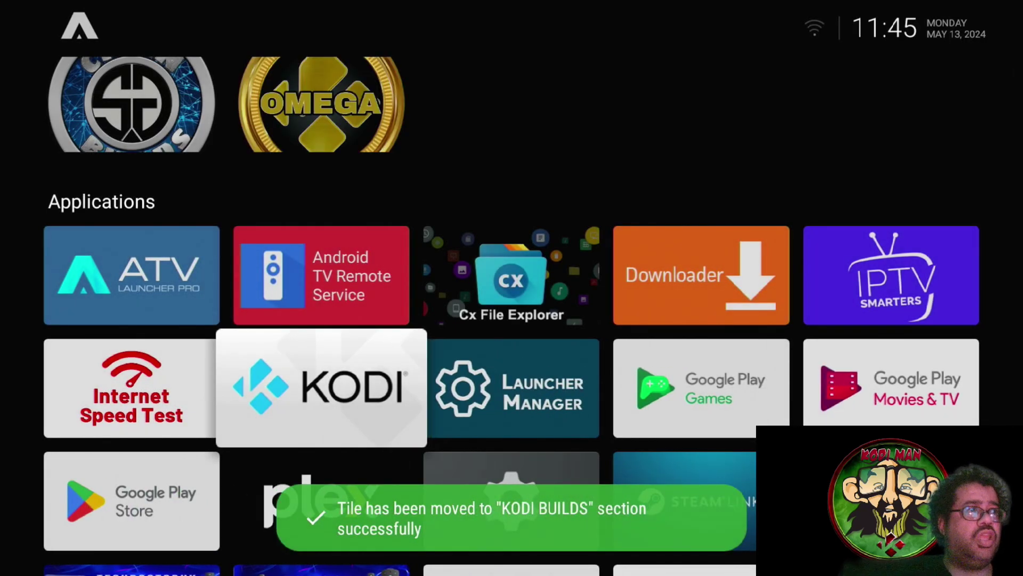
pyautogui.press('Menu')
pyautogui.press('Down')
pyautogui.press('Down')
pyautogui.press('Down')
pyautogui.press('Return')
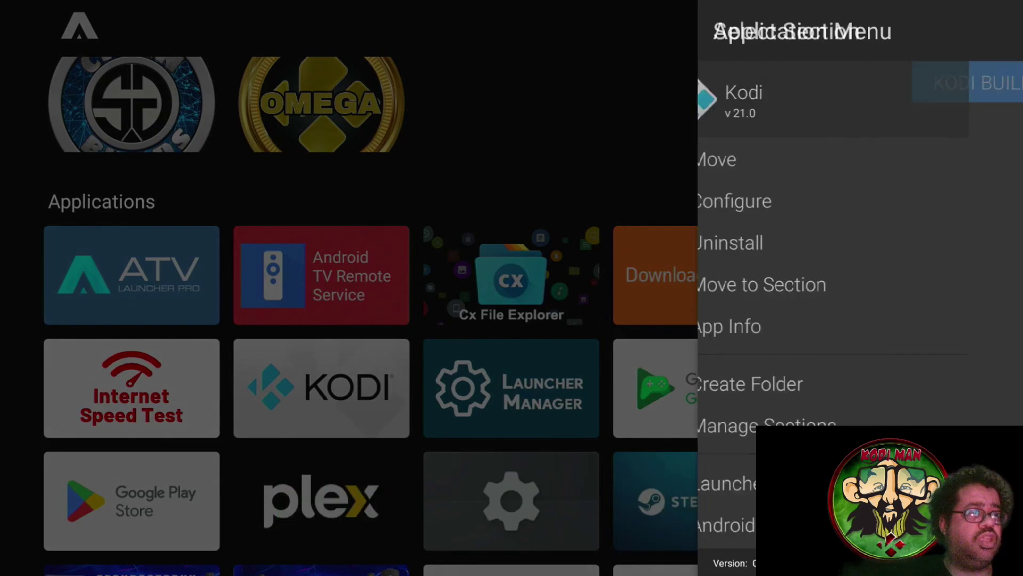
pyautogui.press('Return')
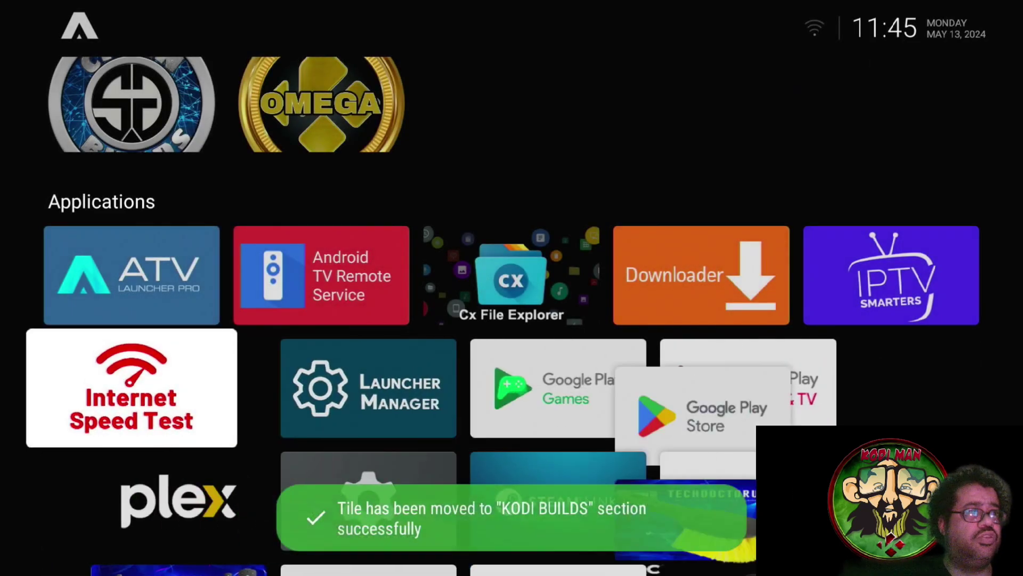
# Move the Scarface tile into the KODI BUILDS section as well
pyautogui.press('Down')
pyautogui.press('Down')
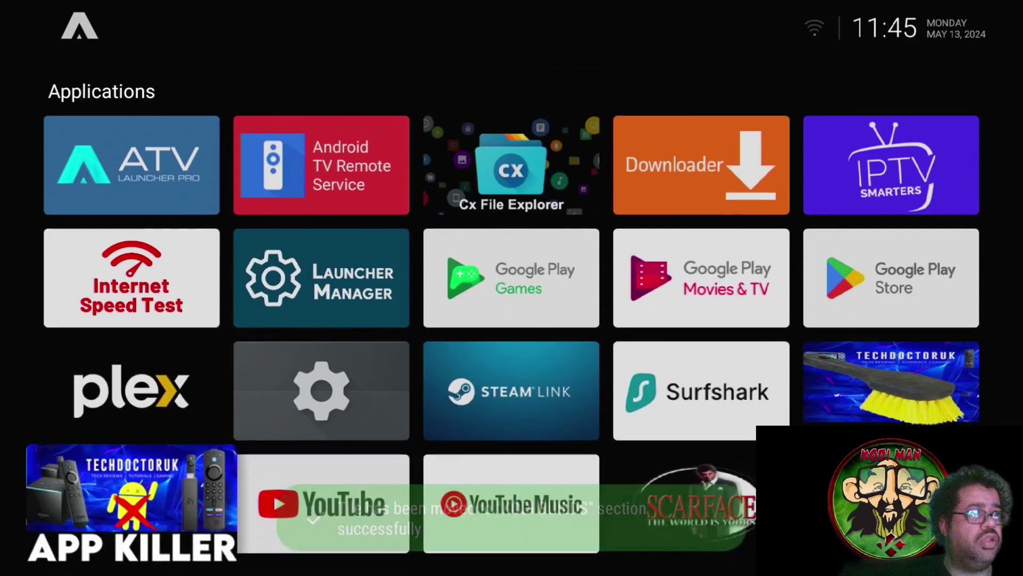
pyautogui.press('Up')
pyautogui.press('Right')
pyautogui.press('Right')
pyautogui.press('Right')
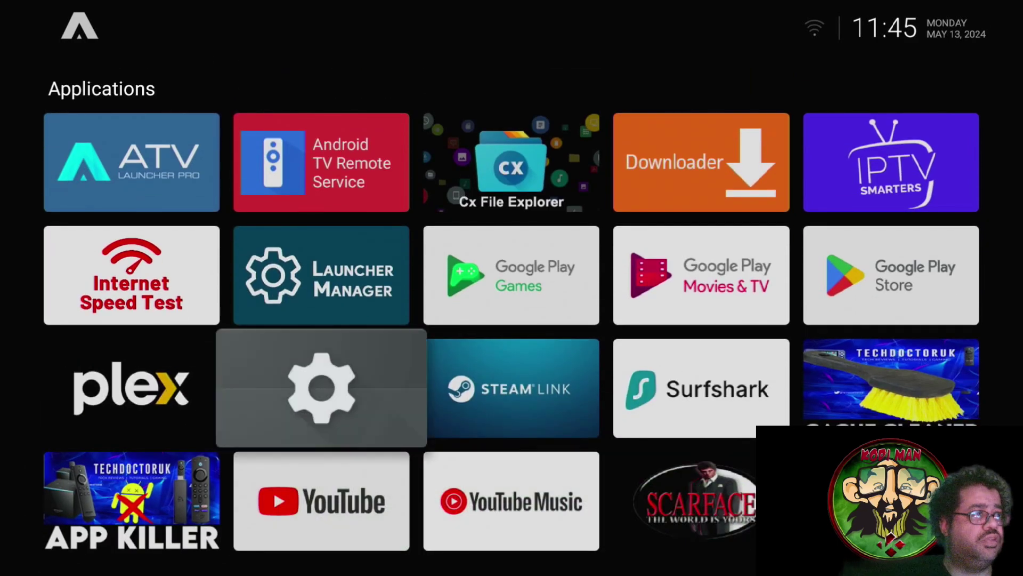
pyautogui.press('Down')
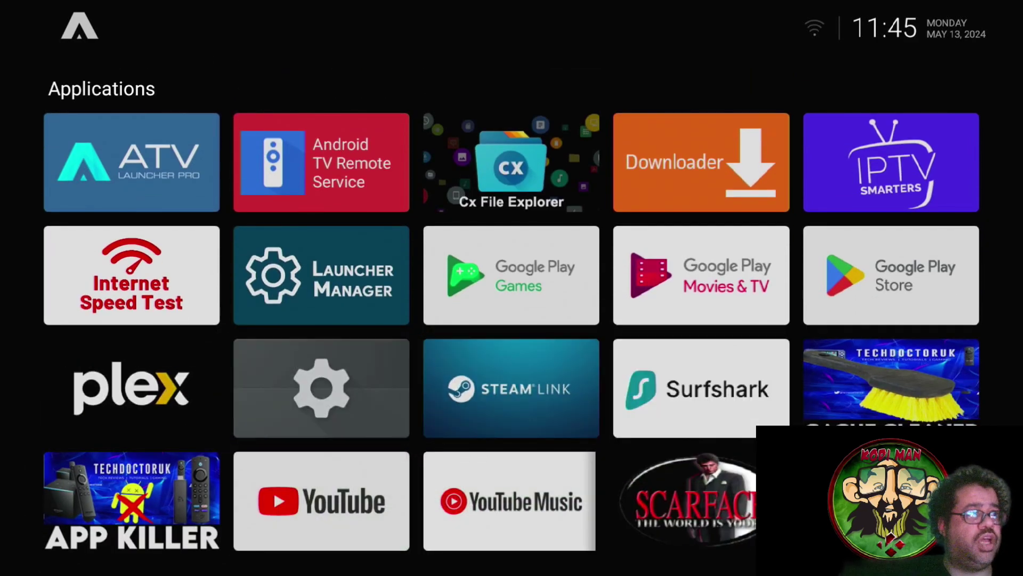
pyautogui.press('Return')
pyautogui.press('Down')
pyautogui.press('Down')
pyautogui.press('Down')
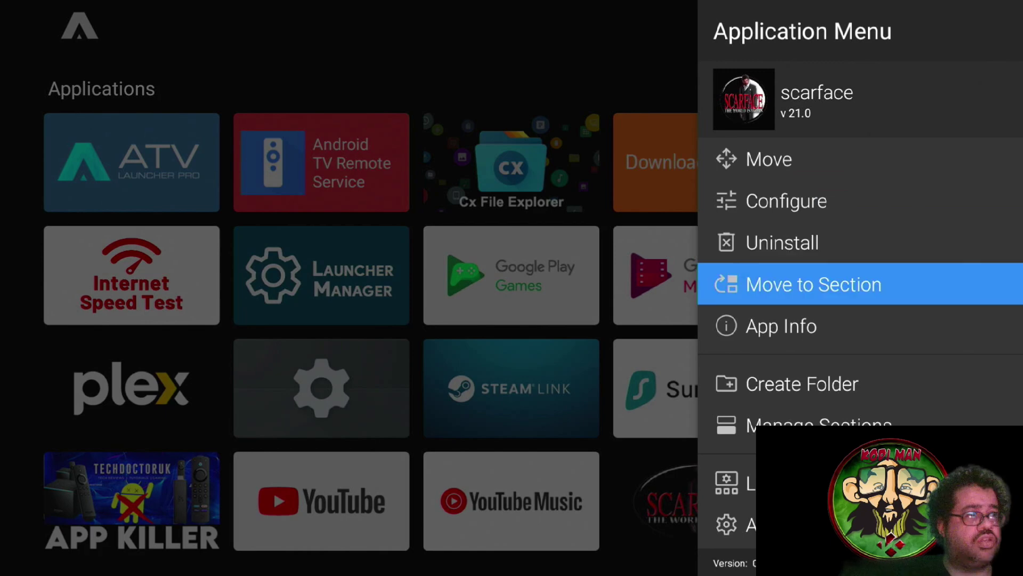
pyautogui.press('Return')
pyautogui.press('Return')
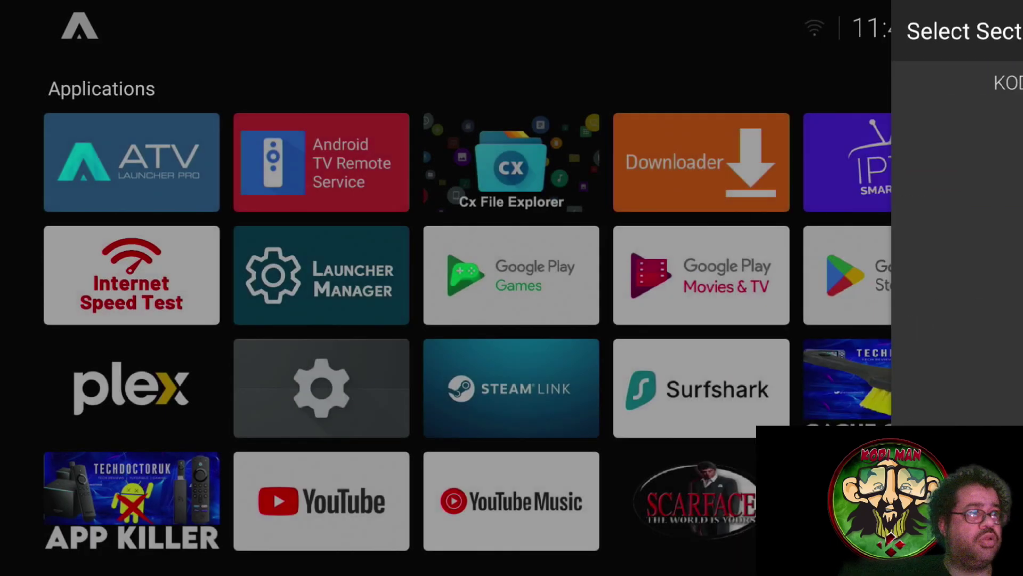
pyautogui.press('Up')
pyautogui.press('Up')
pyautogui.press('Up')
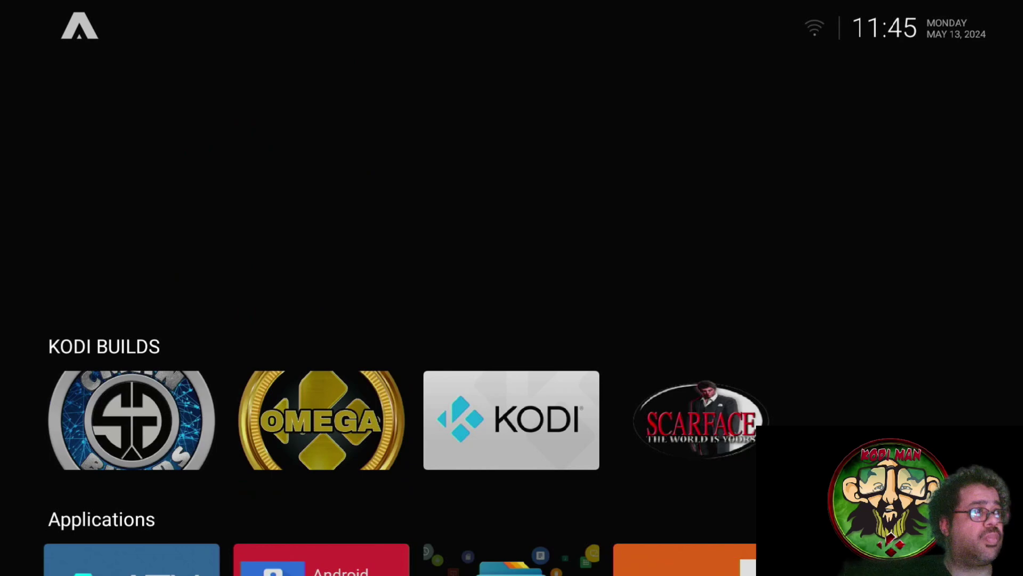
pyautogui.press('Left')
pyautogui.press('Left')
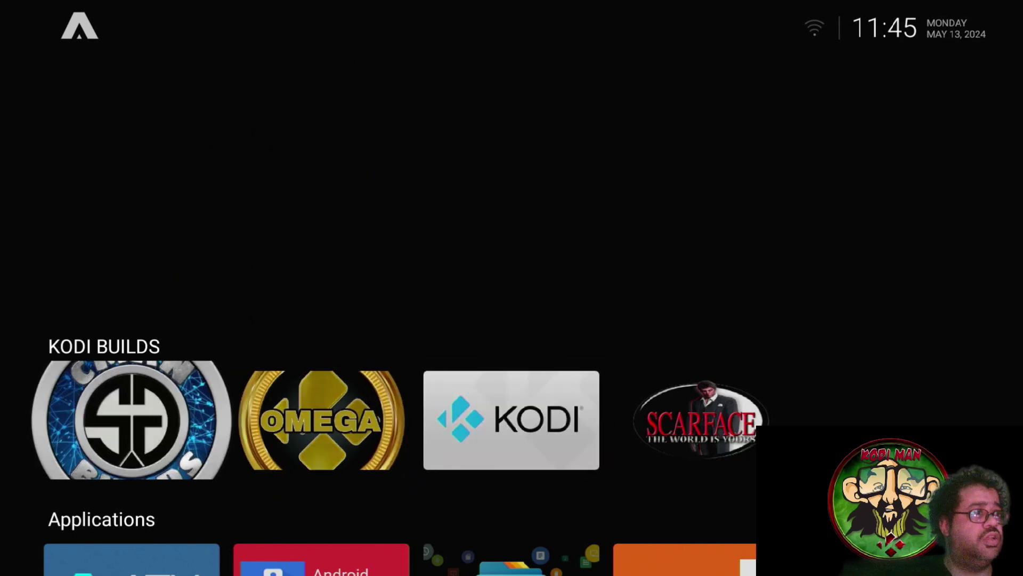
pyautogui.press('Down')
pyautogui.press('Down')
pyautogui.press('Down')
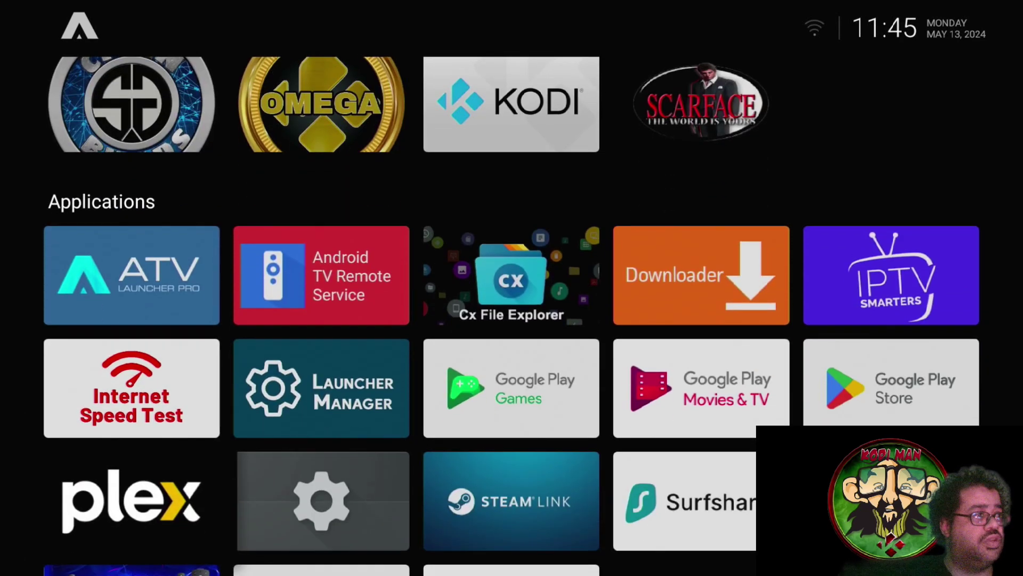
pyautogui.press('Right')
pyautogui.press('Right')
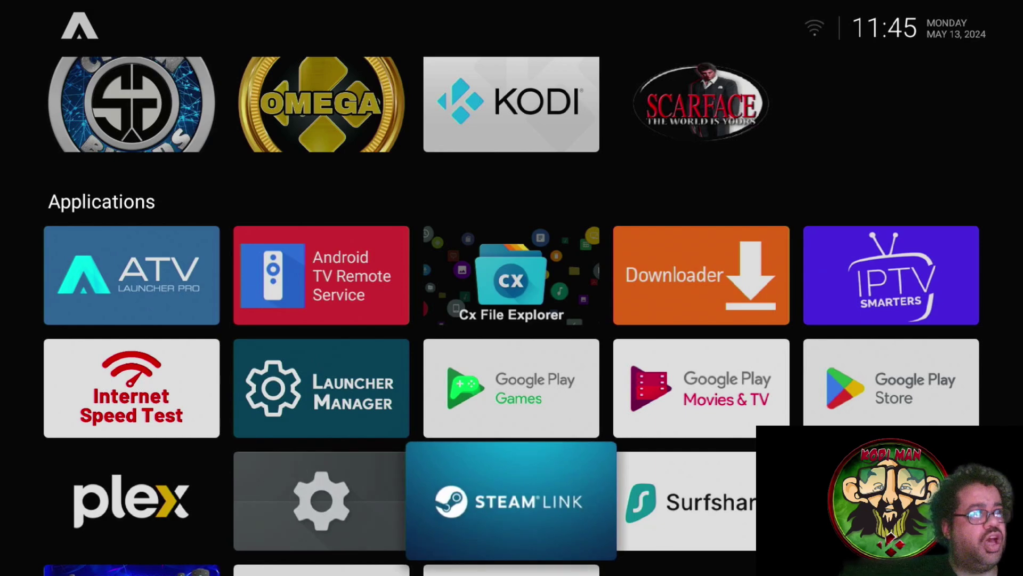
# Go to Launcher Settings > Hidden Apps and tick ATV Launcher to hide its tile
pyautogui.press('Menu')
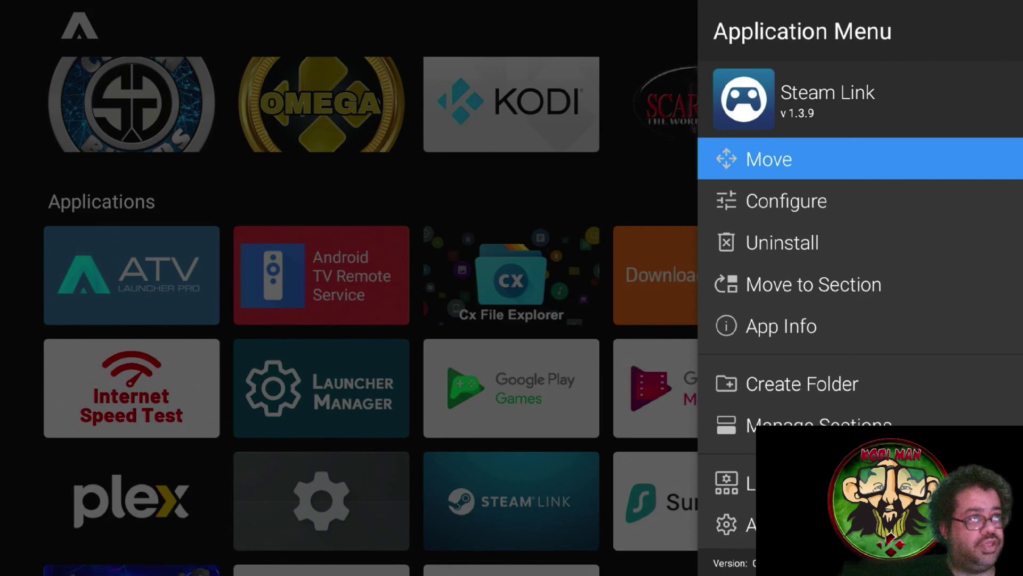
pyautogui.press('Down')
pyautogui.press('Down')
pyautogui.press('Down')
pyautogui.press('Down')
pyautogui.press('Down')
pyautogui.press('Down')
pyautogui.press('Down')
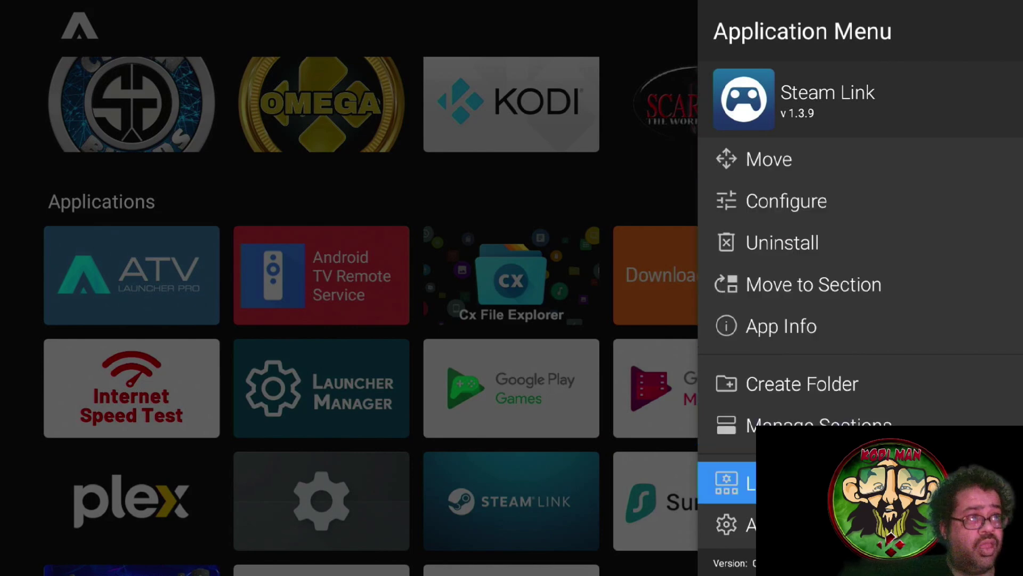
pyautogui.press('Return')
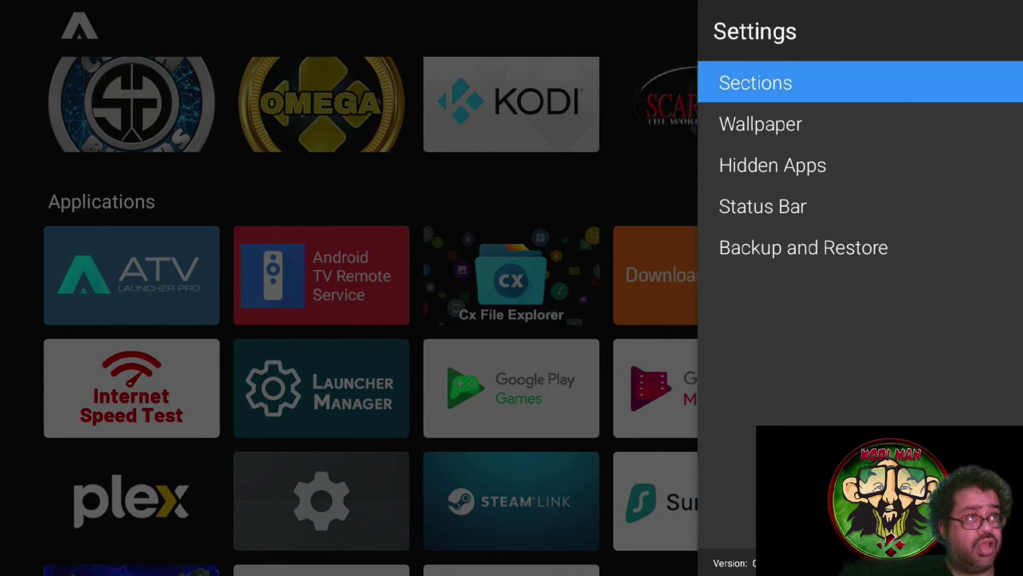
pyautogui.press('Down')
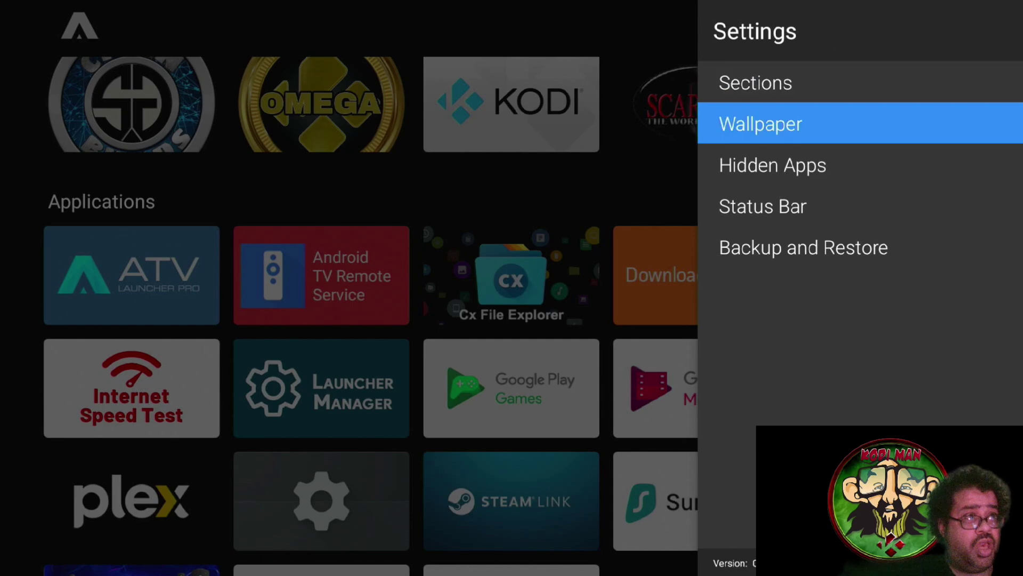
pyautogui.press('Down')
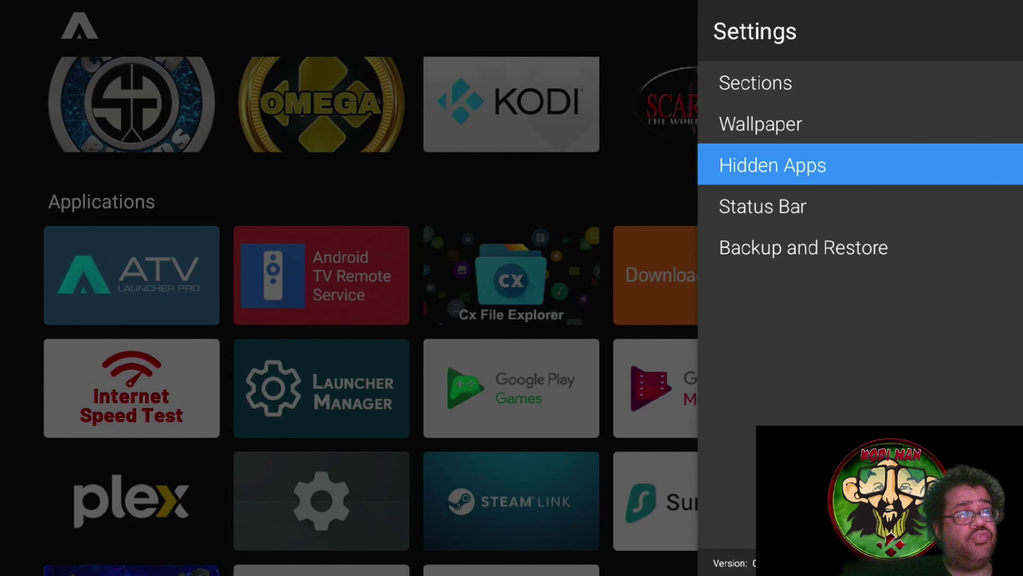
pyautogui.press('Return')
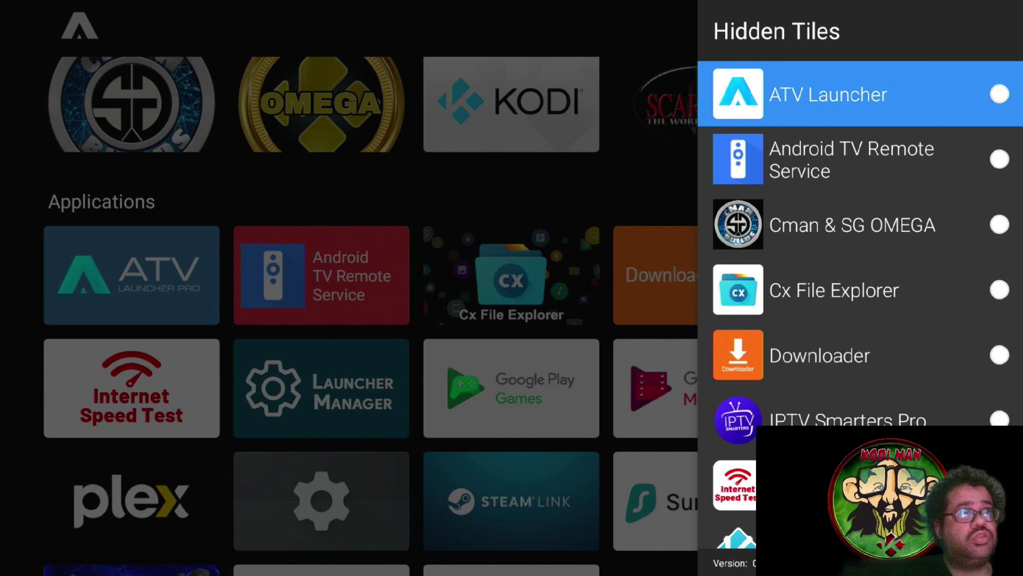
pyautogui.press('Return')
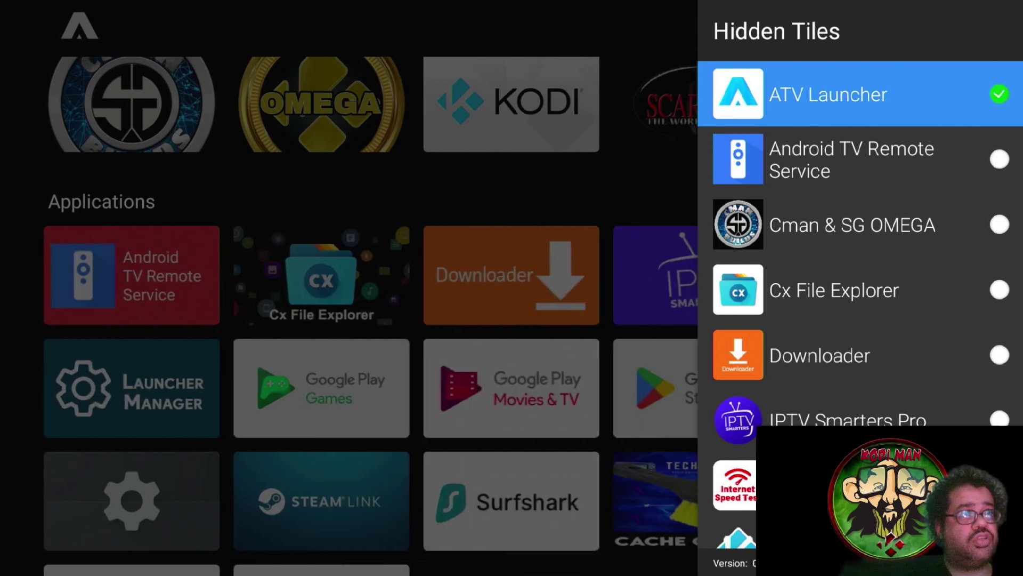
# Also hide Android TV Remote Service, Play Games and Play Movies & TV, then return home
pyautogui.press('Down')
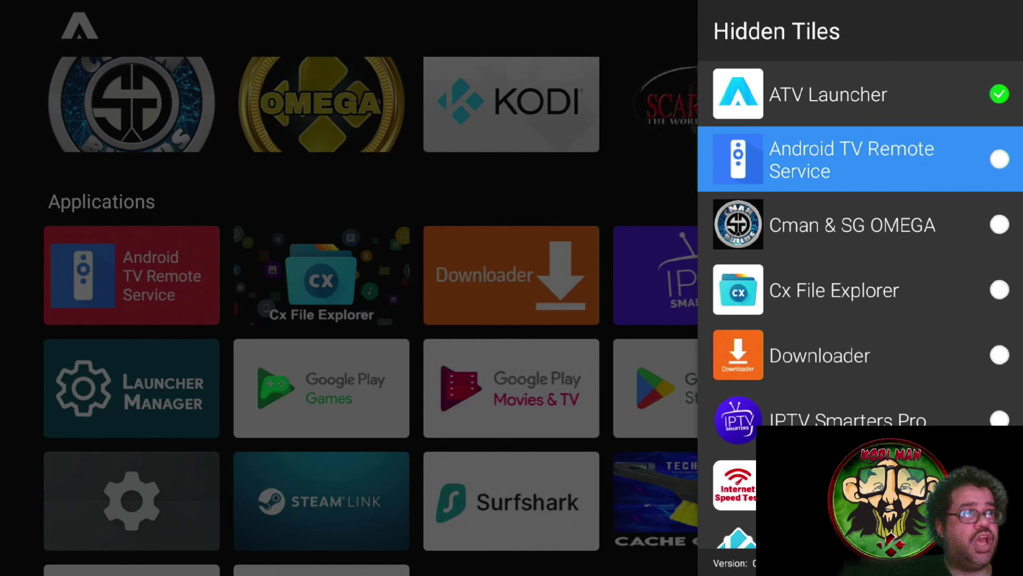
pyautogui.press('Return')
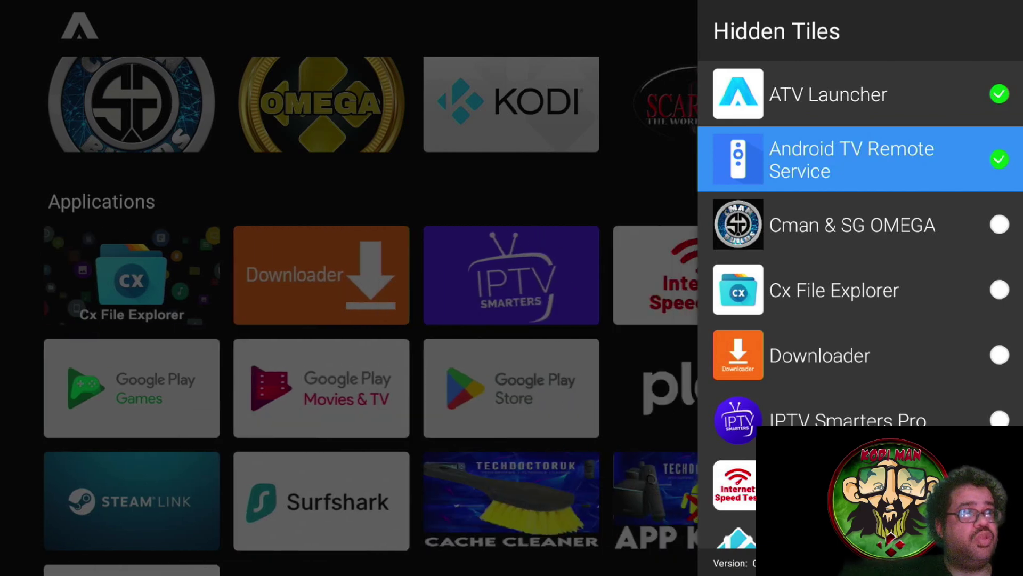
pyautogui.press('Down')
pyautogui.press('Down')
pyautogui.press('Down')
pyautogui.press('Down')
pyautogui.press('Down')
pyautogui.press('Down')
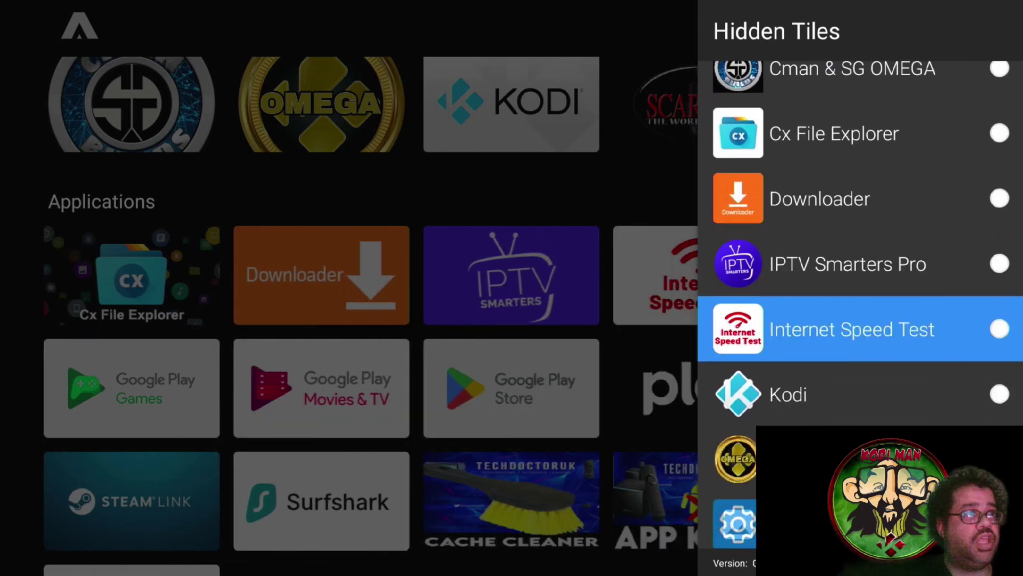
pyautogui.press('Down')
pyautogui.press('Down')
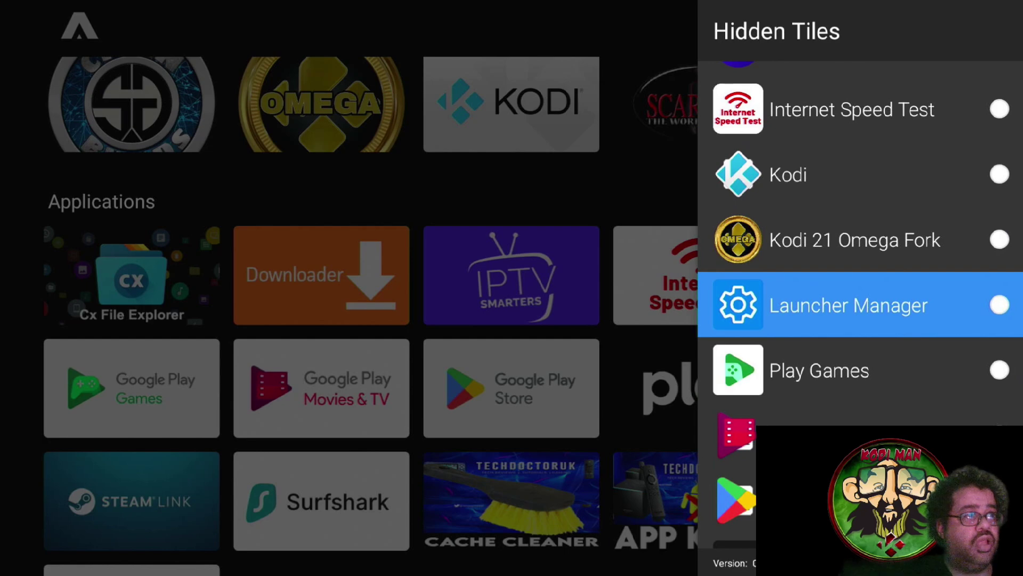
pyautogui.press('Down')
pyautogui.press('Return')
pyautogui.press('Down')
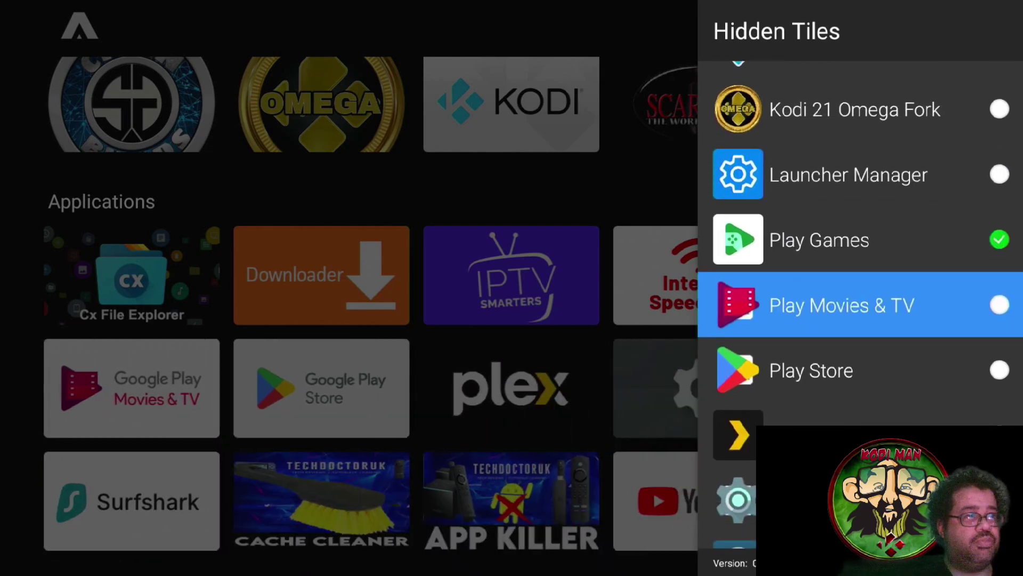
pyautogui.press('Return')
pyautogui.press('Down')
pyautogui.press('Down')
pyautogui.press('Down')
pyautogui.press('Down')
pyautogui.press('Down')
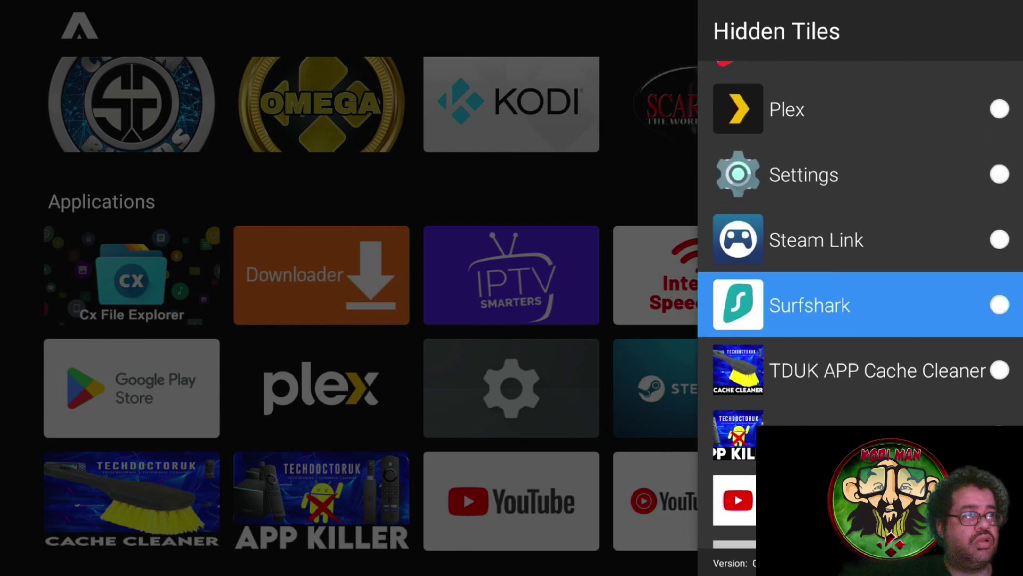
pyautogui.press('Down')
pyautogui.press('Down')
pyautogui.press('Down')
pyautogui.press('Down')
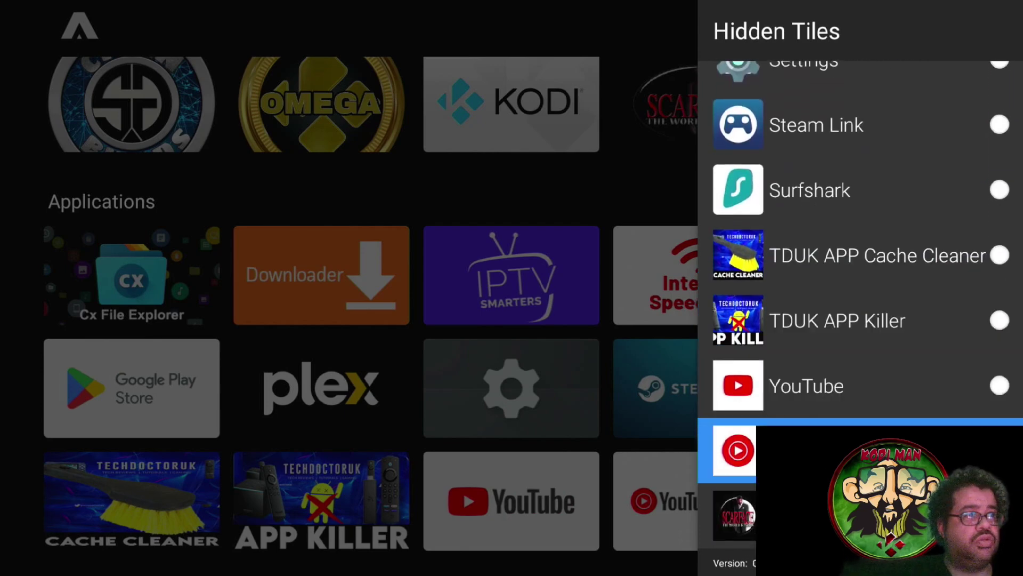
pyautogui.press('Escape')
pyautogui.press('Escape')
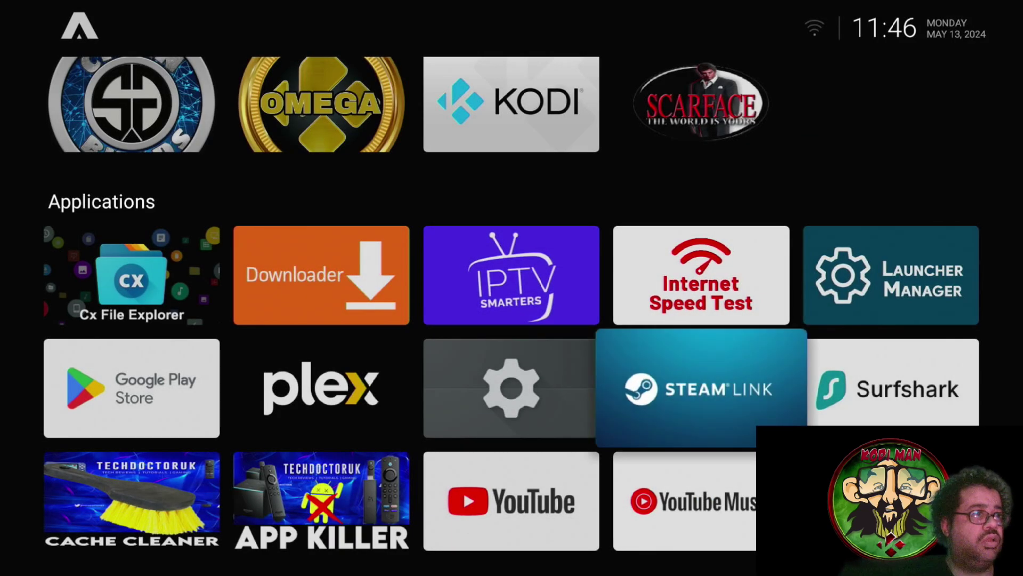
# Open Launcher Settings > Wallpaper > Select Wallpaper and allow access to photos and media
pyautogui.press('Menu')
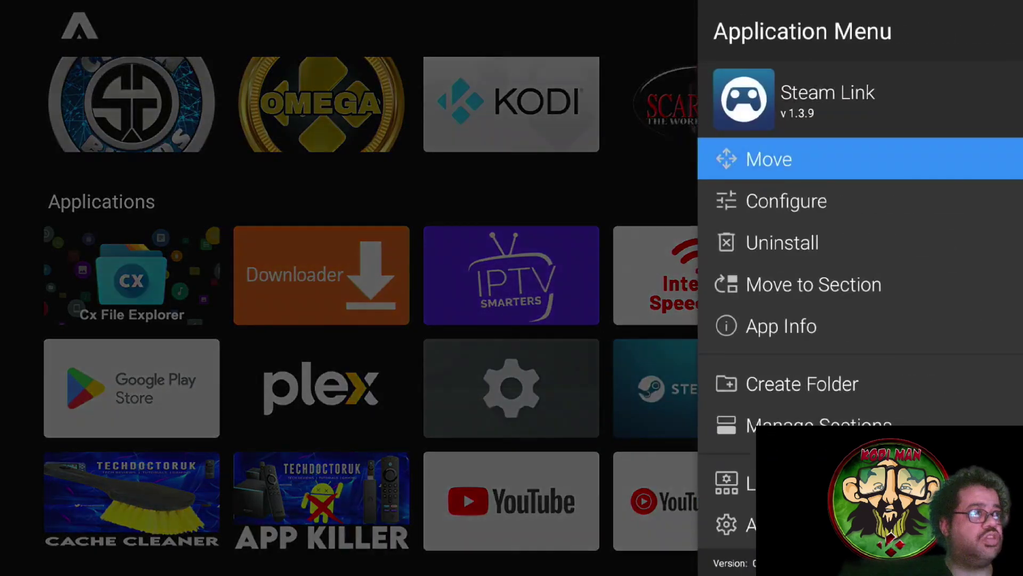
pyautogui.press('Down')
pyautogui.press('Down')
pyautogui.press('Down')
pyautogui.press('Down')
pyautogui.press('Down')
pyautogui.press('Down')
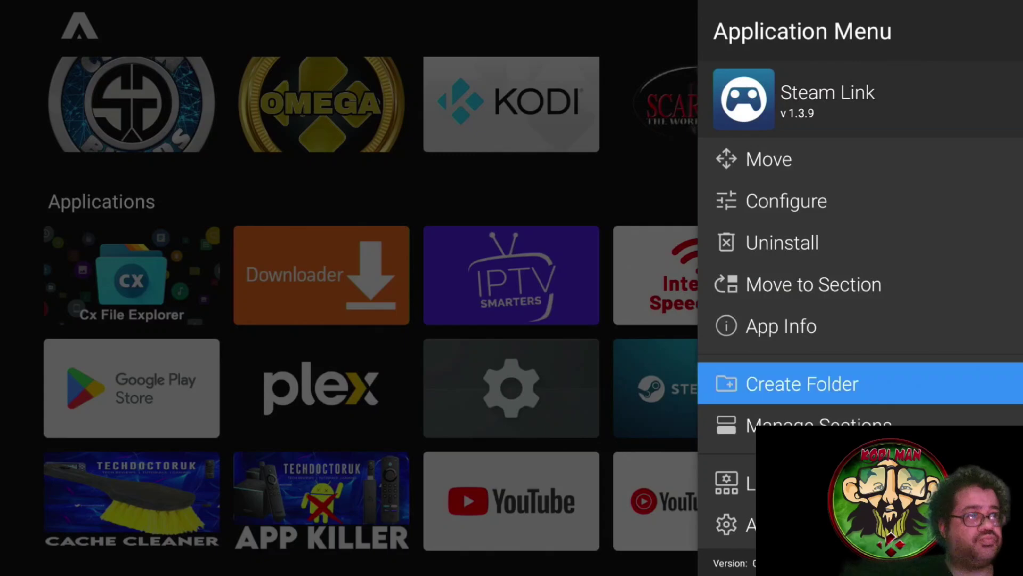
pyautogui.press('Down')
pyautogui.press('Return')
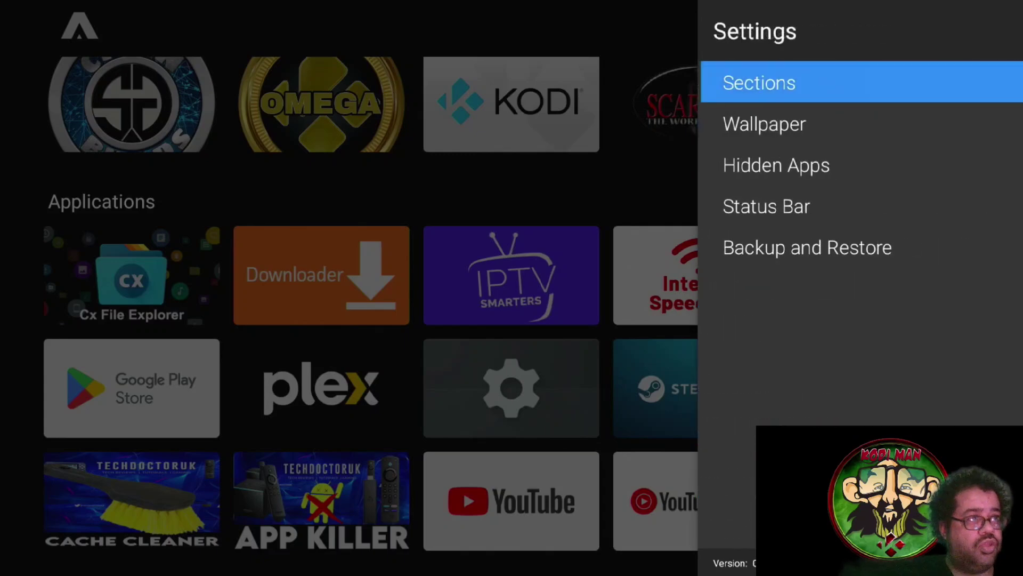
pyautogui.press('Down')
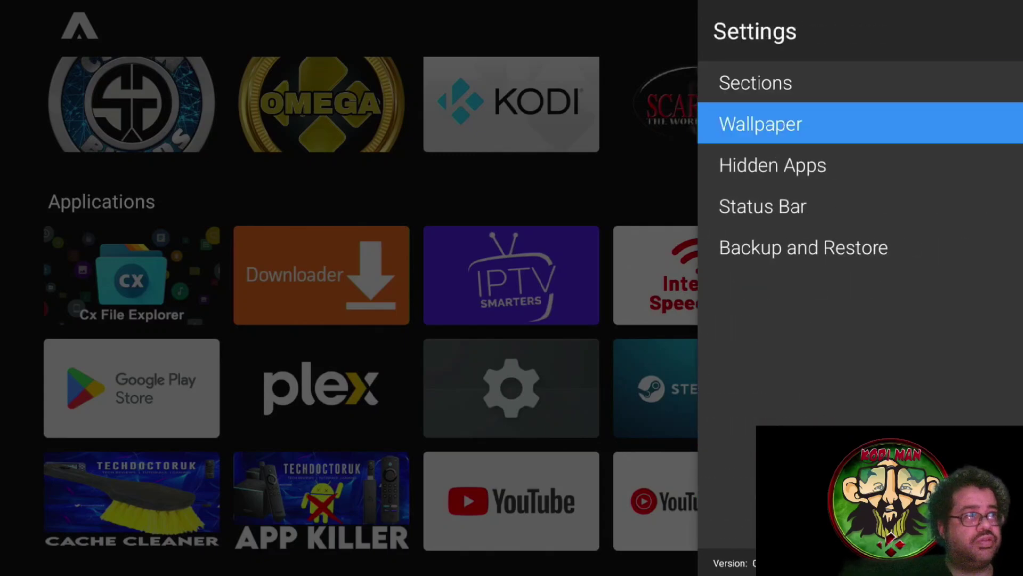
pyautogui.press('Return')
pyautogui.press('Return')
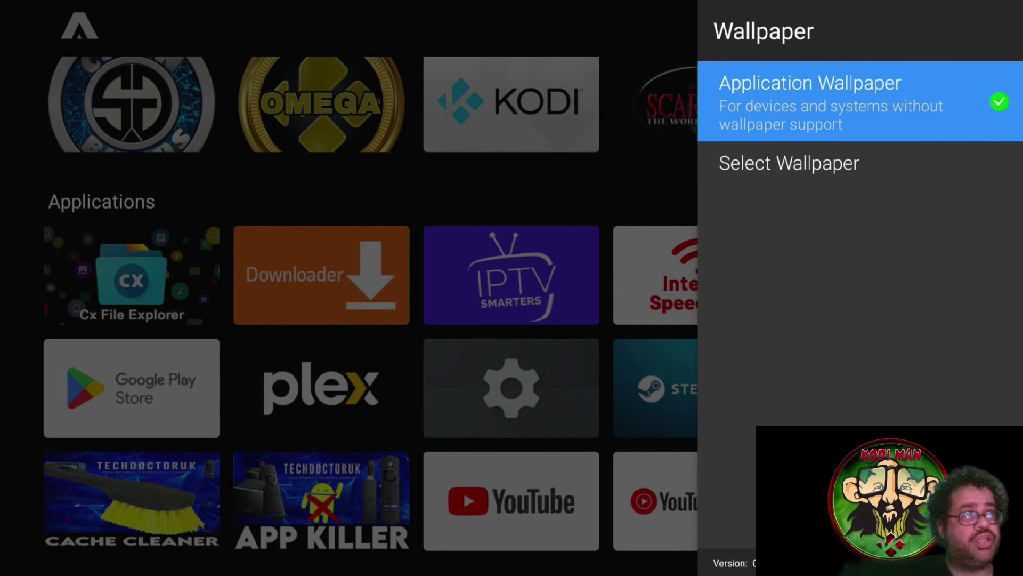
pyautogui.press('Down')
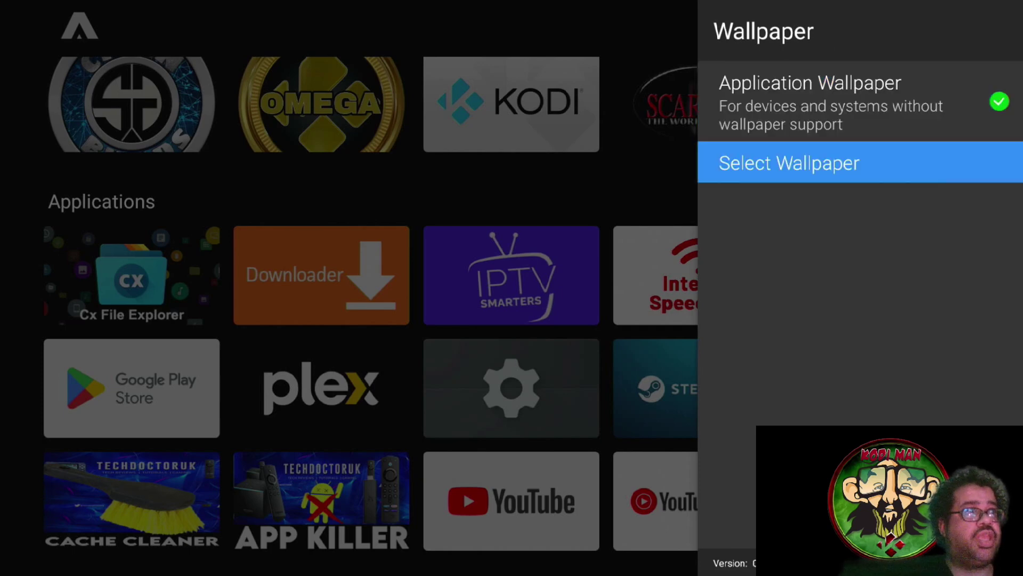
pyautogui.press('Return')
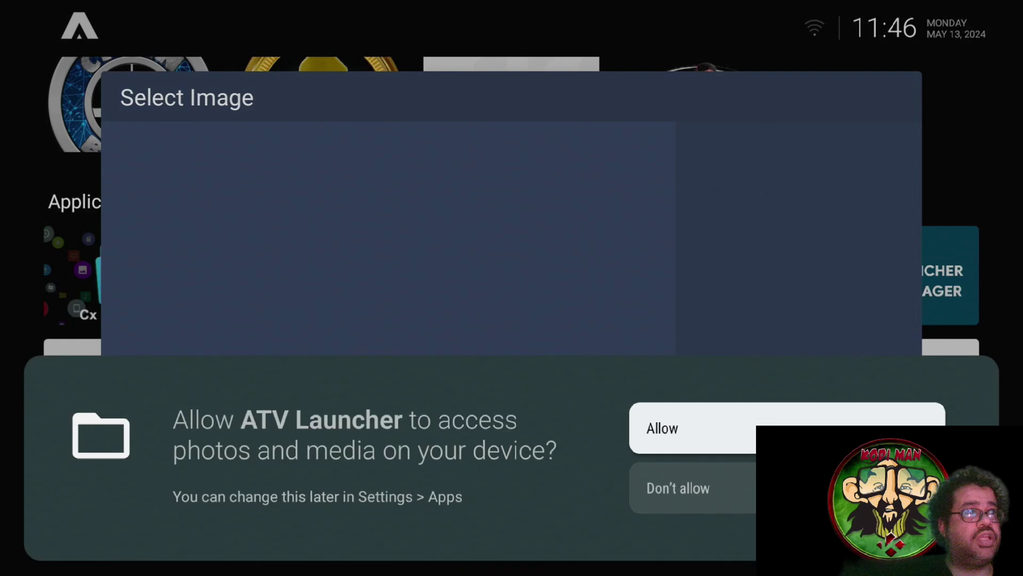
pyautogui.press('Return')
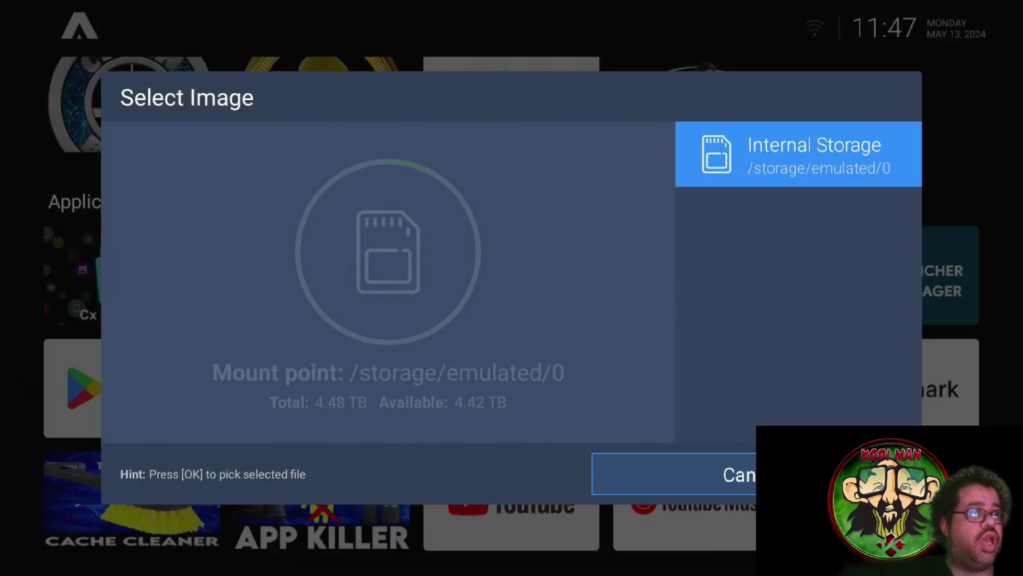
# Browse Internal Storage > Download and choose mario.jpg as the wallpaper
pyautogui.press('Return')
pyautogui.press('Down')
pyautogui.press('Down')
pyautogui.press('Down')
pyautogui.press('Down')
pyautogui.press('Down')
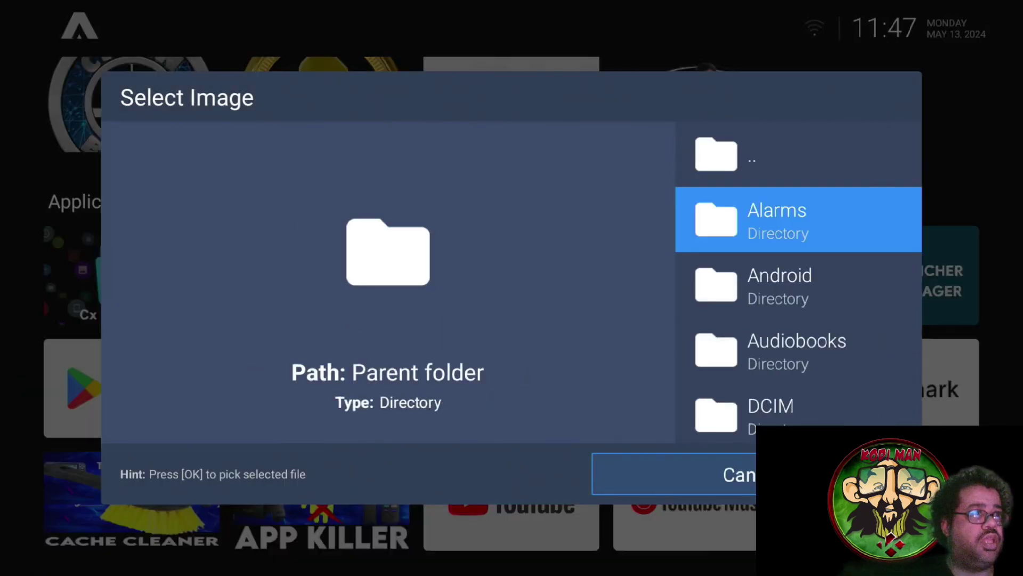
pyautogui.press('Down')
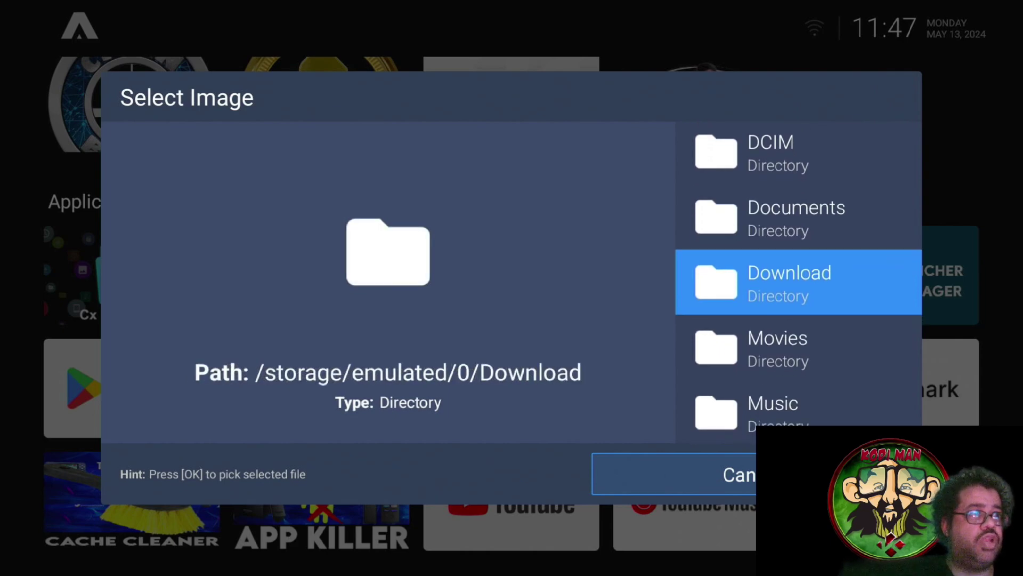
pyautogui.press('Return')
pyautogui.press('Down')
pyautogui.press('Down')
pyautogui.press('Down')
pyautogui.press('Down')
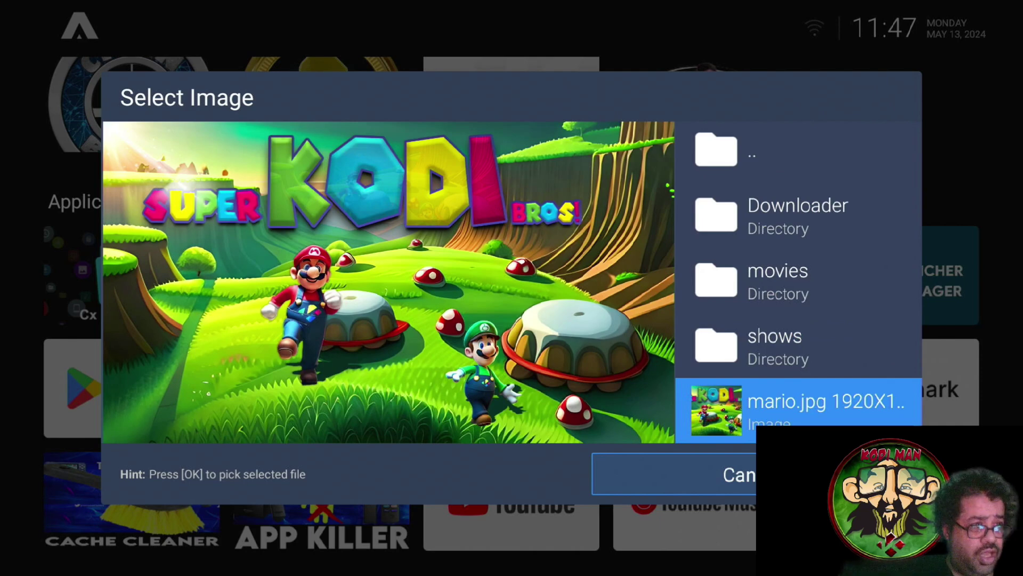
pyautogui.press('Return')
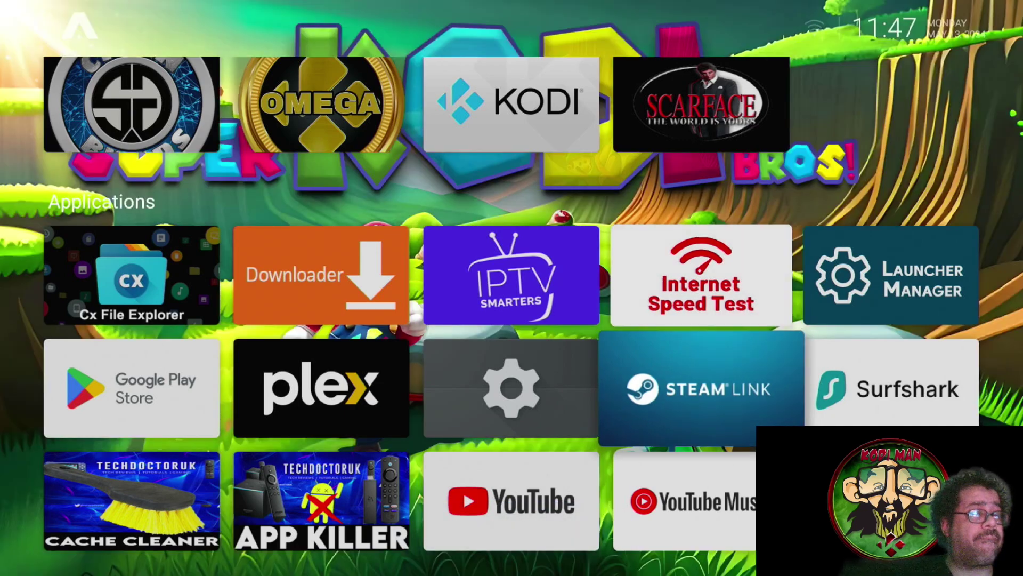
# Open the configuration dialog for the Internet Speed Test tile
pyautogui.press('Up')
pyautogui.press('Up')
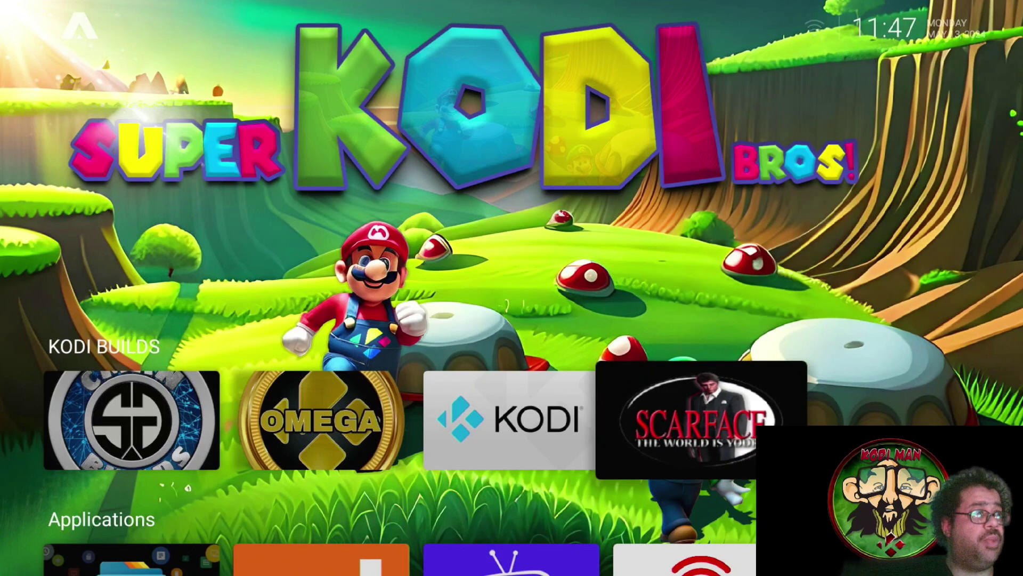
pyautogui.press('Down')
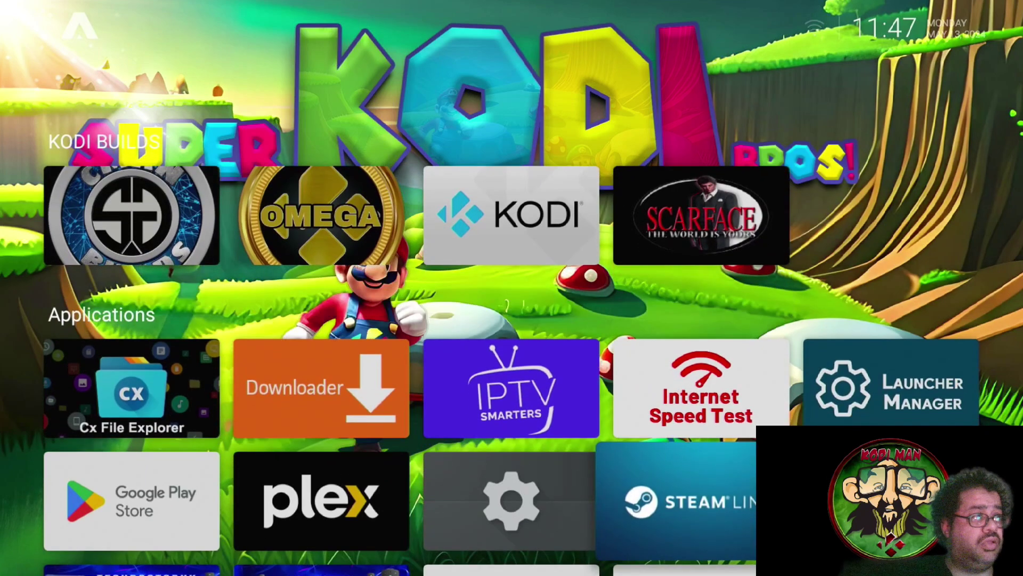
pyautogui.press('Up')
pyautogui.press('Menu')
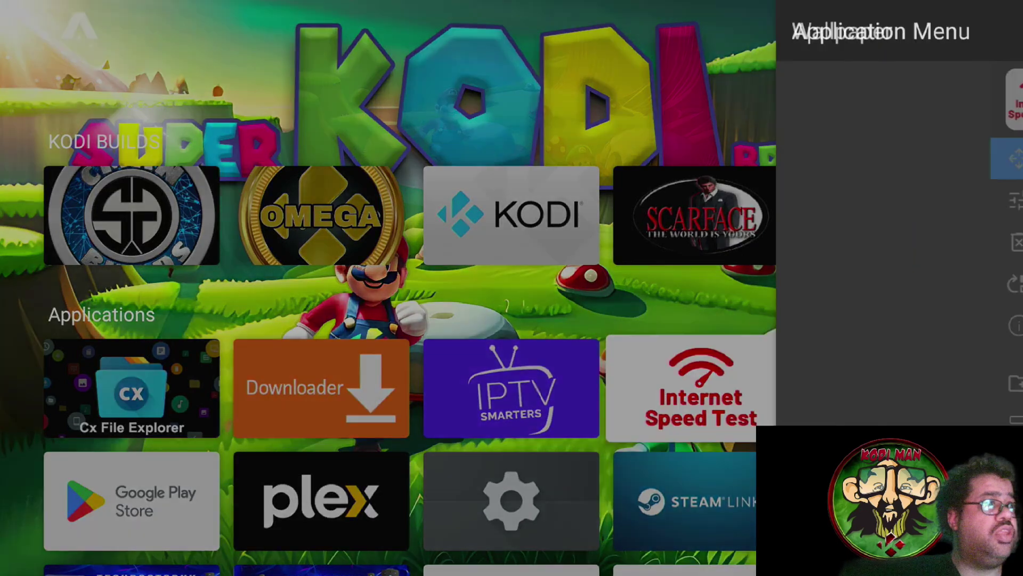
pyautogui.press('Down')
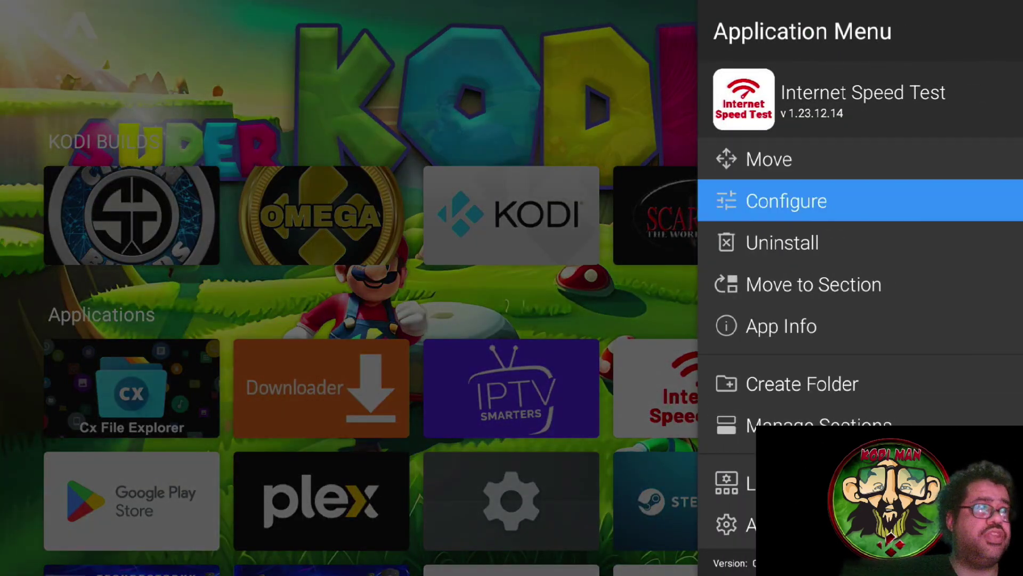
pyautogui.press('Return')
# Raise the tile's Border Radius to 31 and return to the home screen
pyautogui.press('Down')
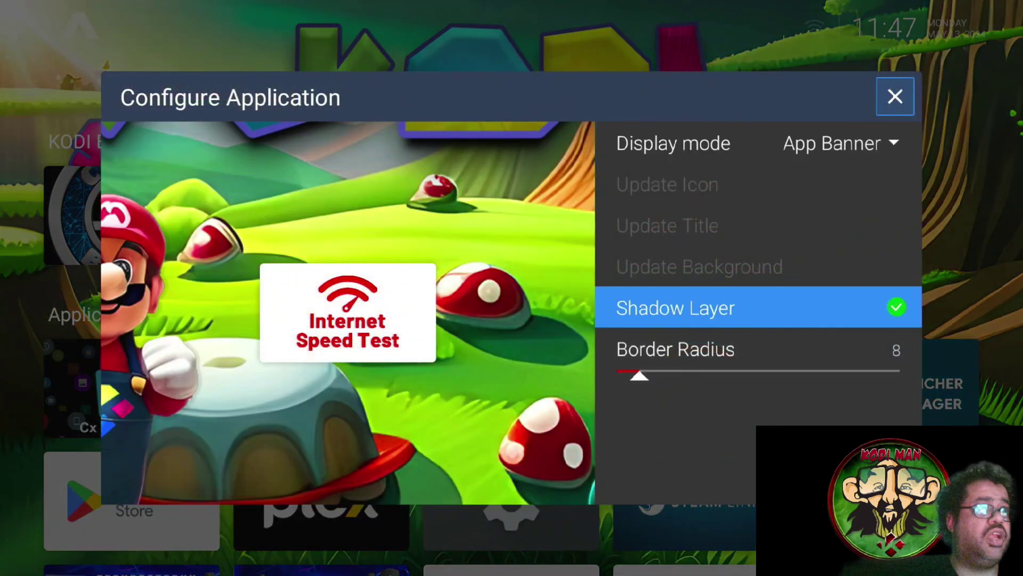
pyautogui.press('Down')
pyautogui.press('Right')
pyautogui.press('Right')
pyautogui.press('Right')
pyautogui.press('Right')
pyautogui.press('Right')
pyautogui.press('Right')
pyautogui.press('Right')
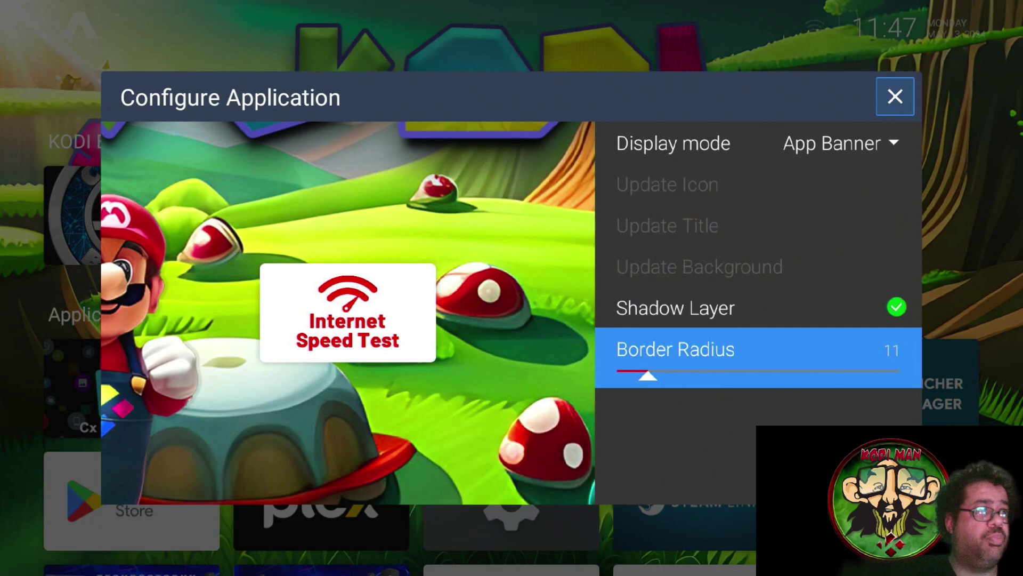
pyautogui.press('Right')
pyautogui.press('Right')
pyautogui.press('Right')
pyautogui.press('Right')
pyautogui.press('Right')
pyautogui.press('Right')
pyautogui.press('Right')
pyautogui.press('Right')
pyautogui.press('Right')
pyautogui.press('Right')
pyautogui.press('Right')
pyautogui.press('Right')
pyautogui.press('Right')
pyautogui.press('Right')
pyautogui.press('Right')
pyautogui.press('Right')
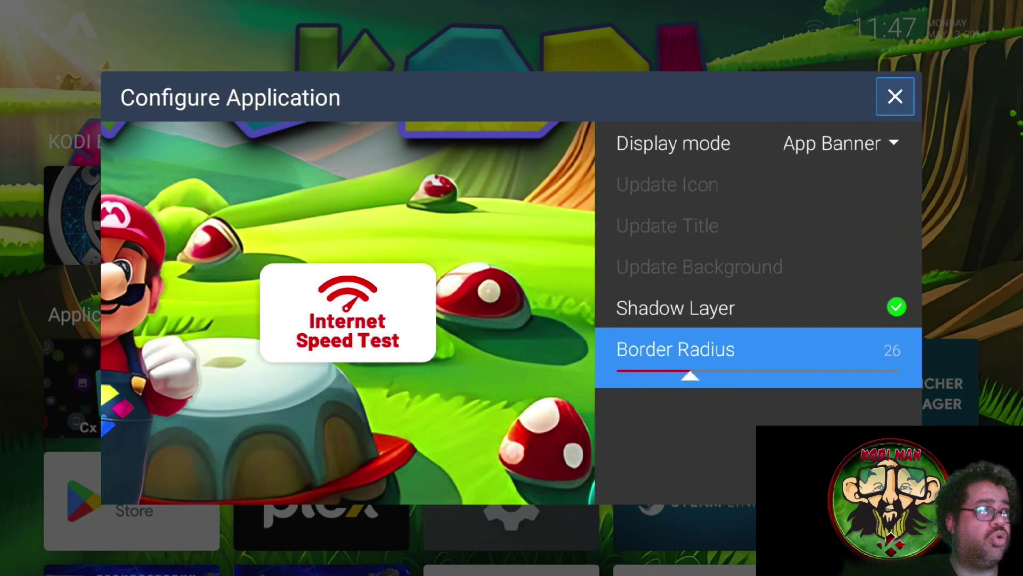
pyautogui.press('Escape')
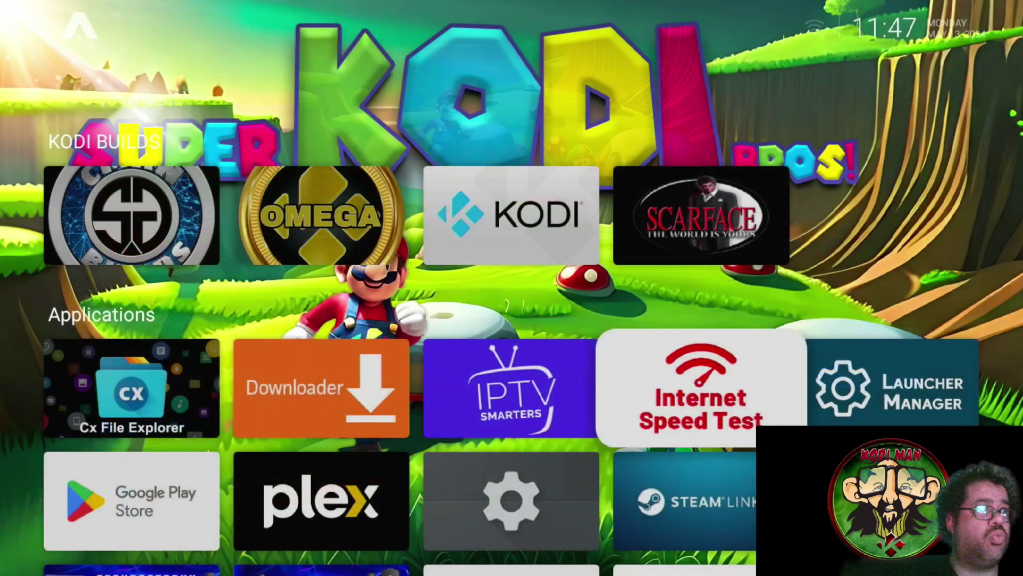
pyautogui.press('Down')
pyautogui.press('Down')
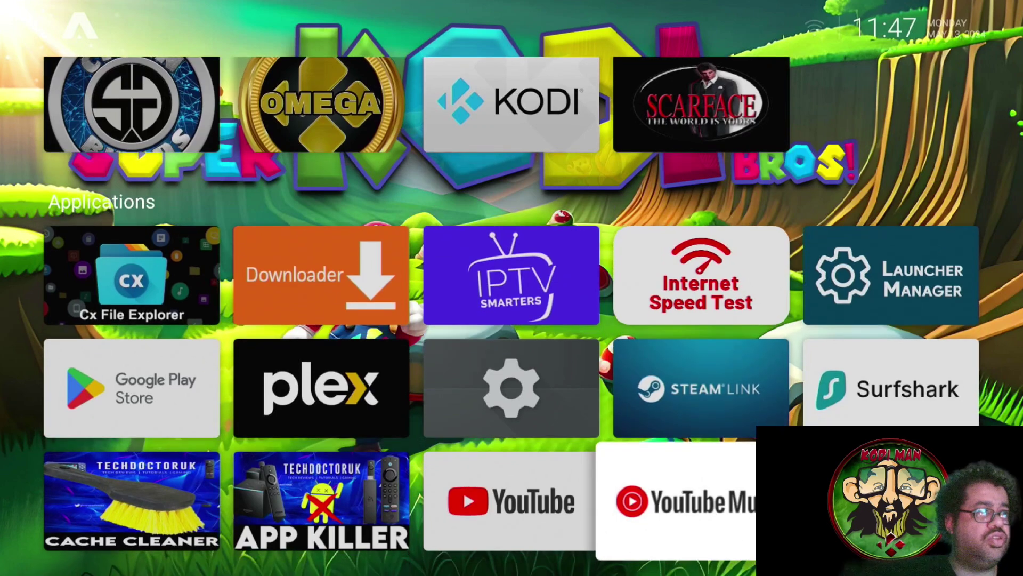